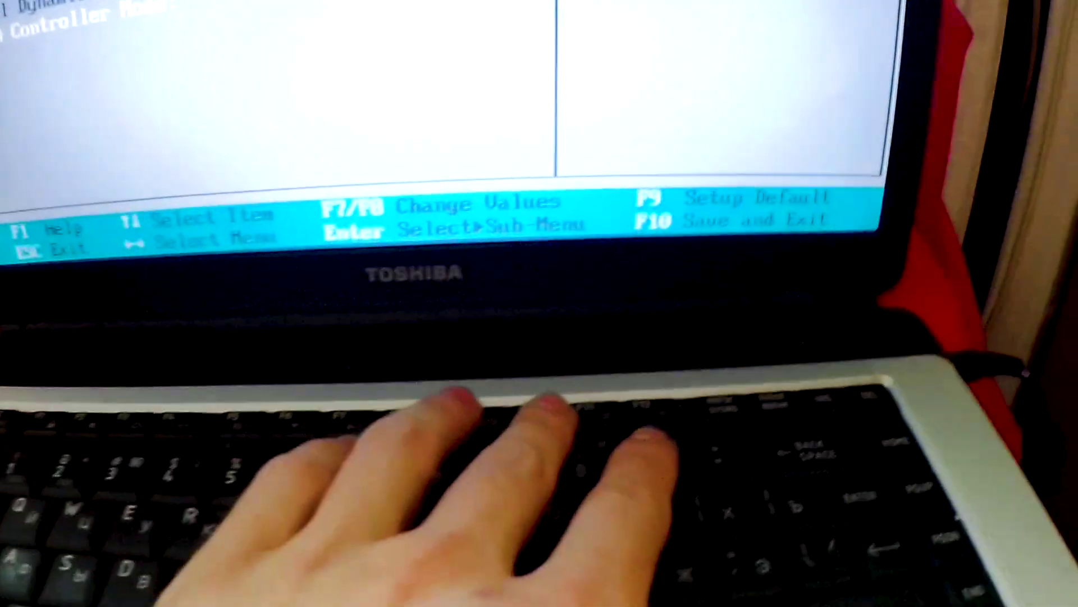
# Step: Save the BIOS setup changes and exit
pyautogui.press('F10')
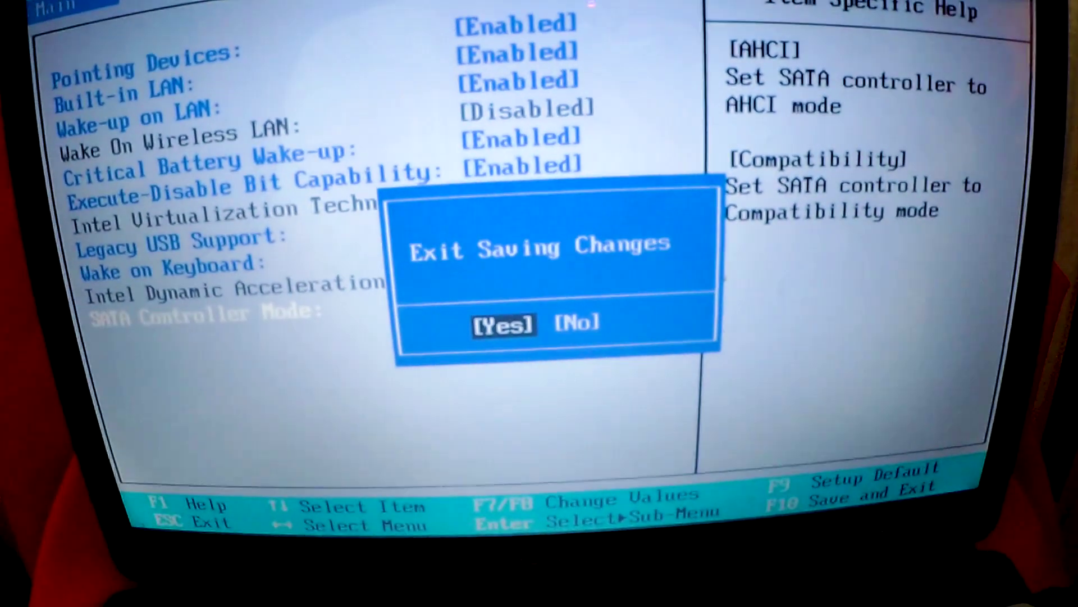
pyautogui.press('Return')
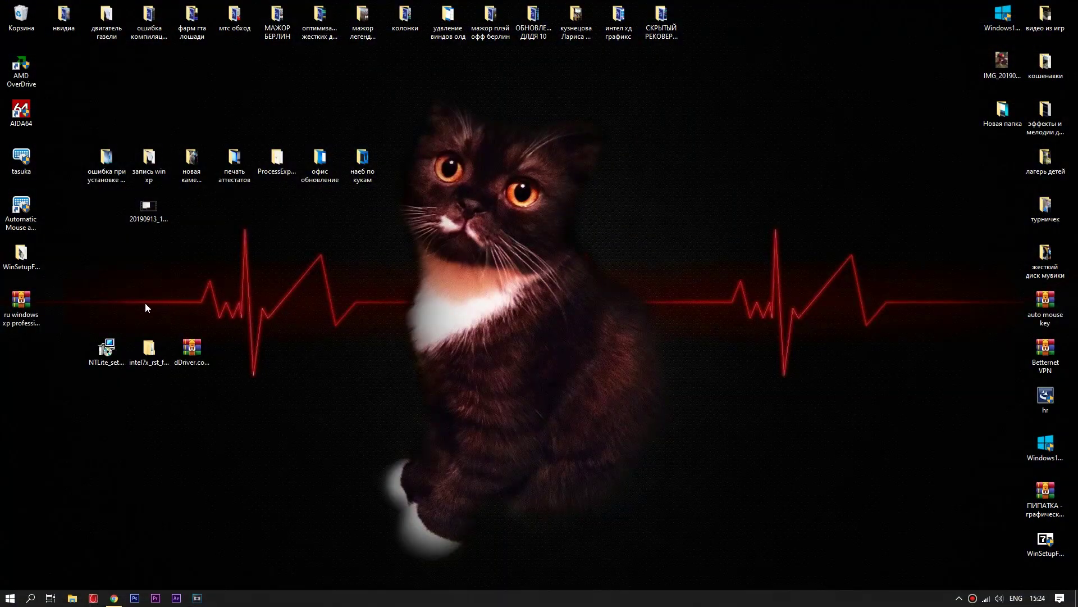
# Step: Open the Windows XP Professional SP3 ISO archive and create a folder named xp on the desktop
pyautogui.click(15, 313)
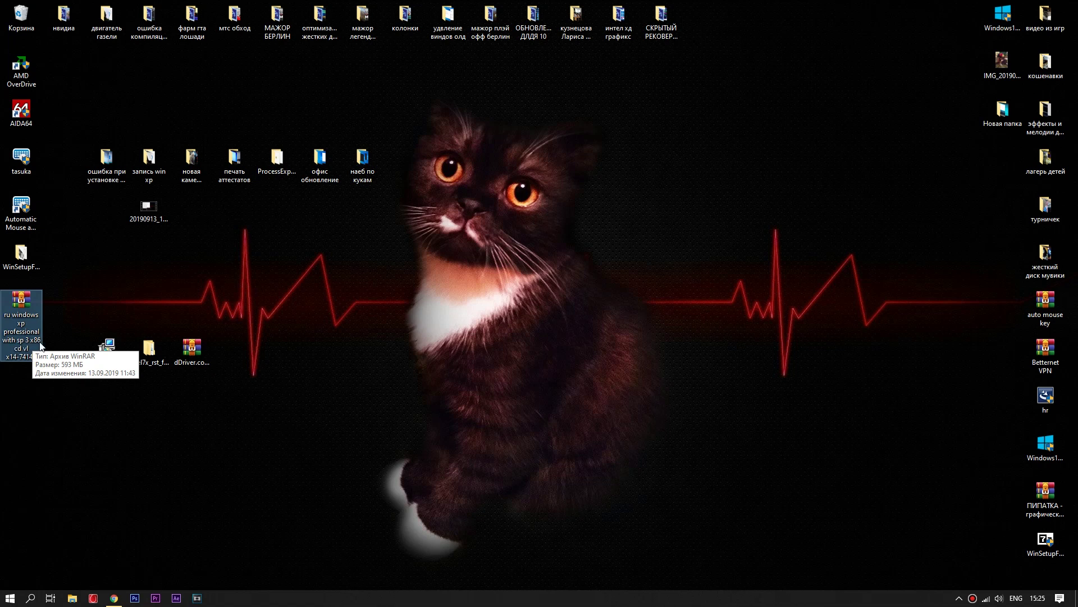
pyautogui.doubleClick(22, 306)
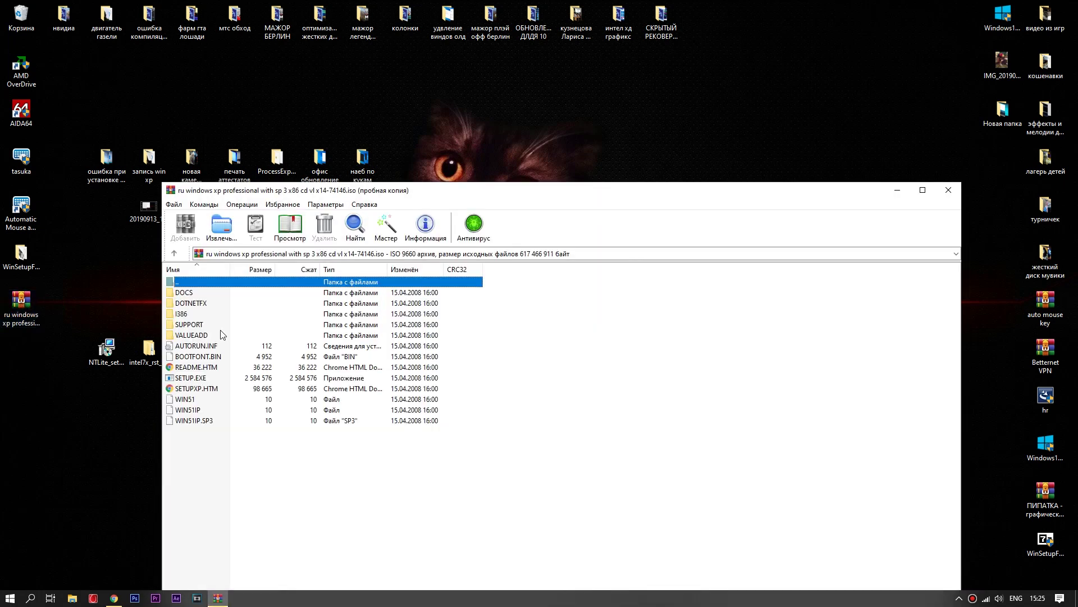
pyautogui.rightClick(121, 331)
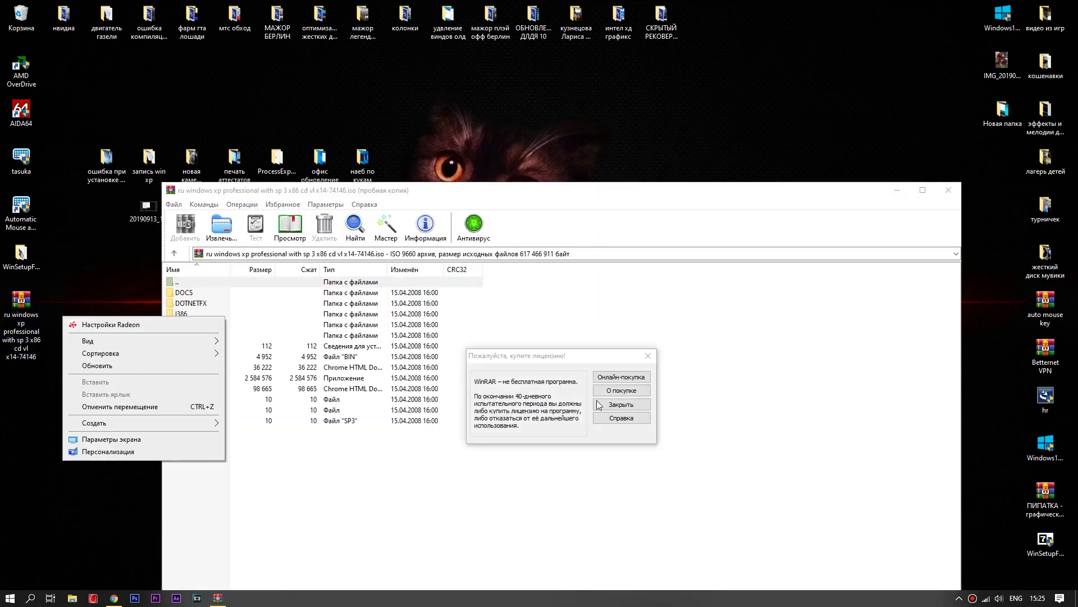
pyautogui.moveTo(188, 398)
pyautogui.click(248, 399)
pyautogui.write('x')
pyautogui.moveTo(223, 443); pyautogui.dragTo(106, 303)
pyautogui.click(949, 189)
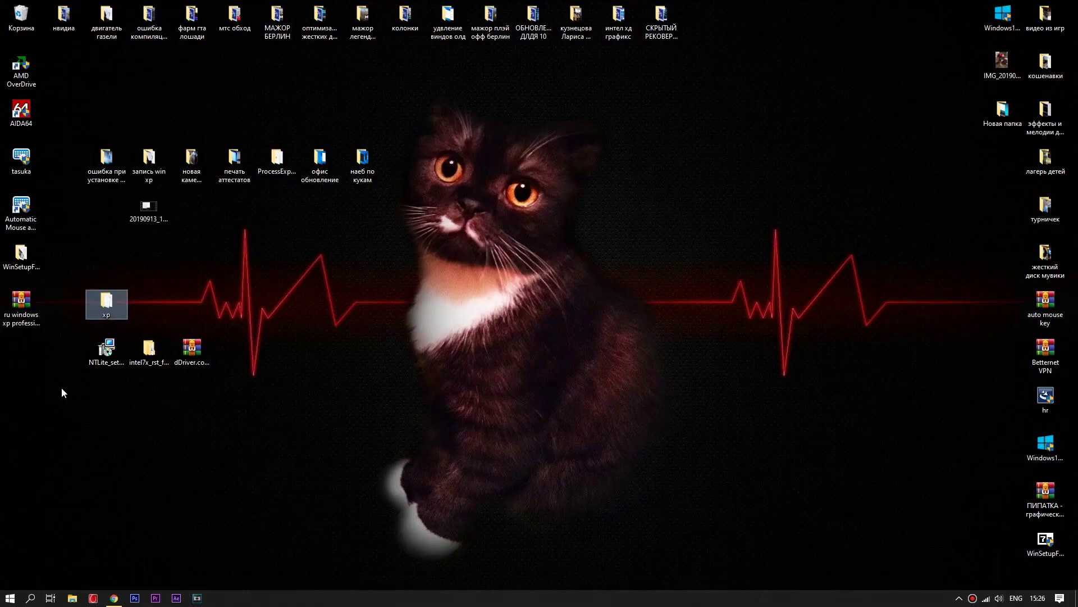
pyautogui.click(105, 357)
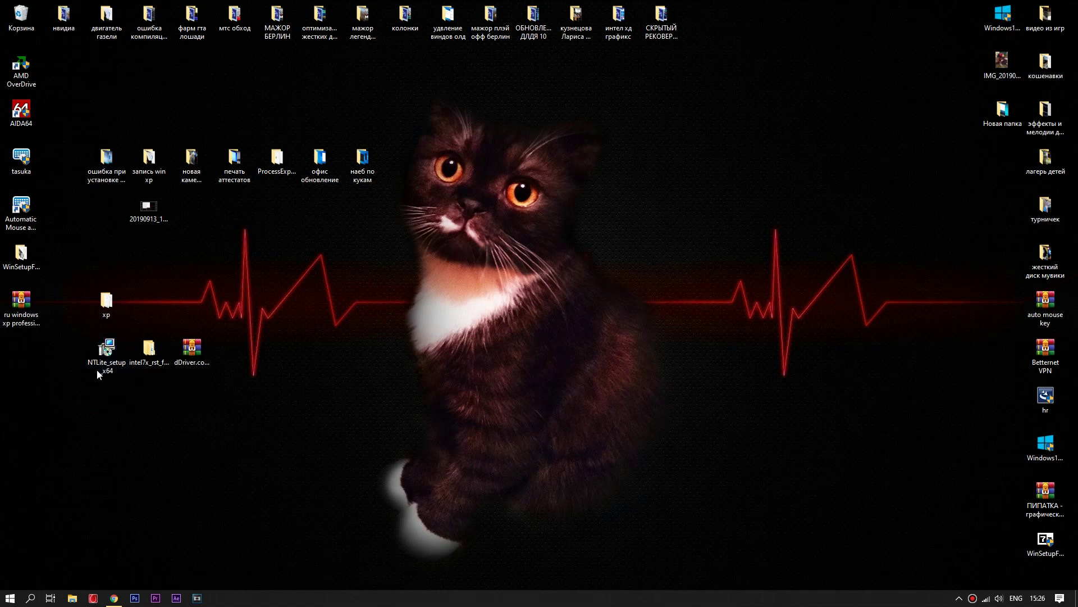
pyautogui.click(119, 411)
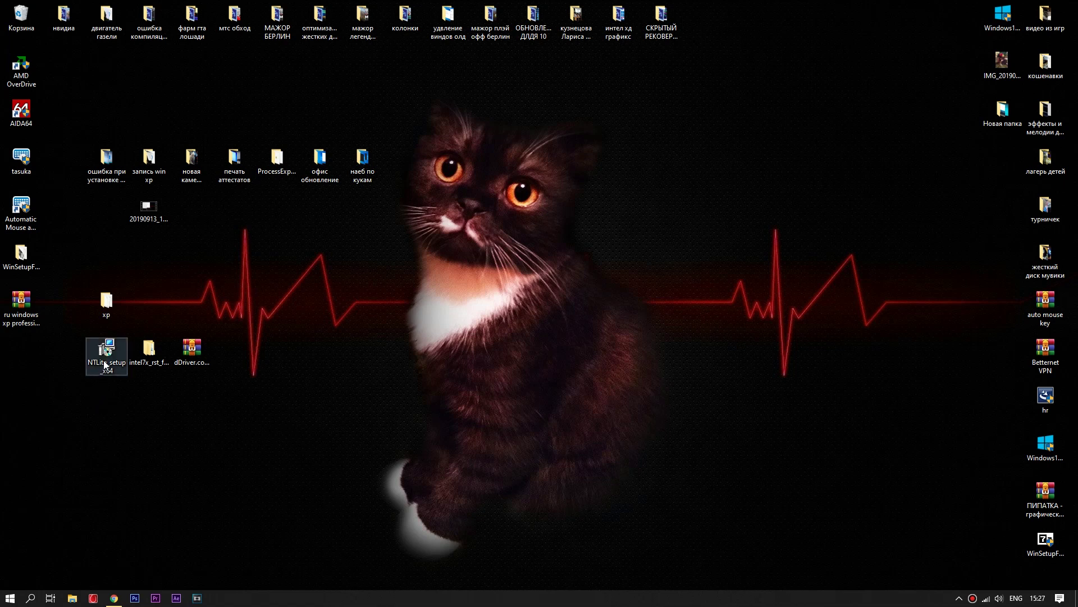
pyautogui.click(151, 354)
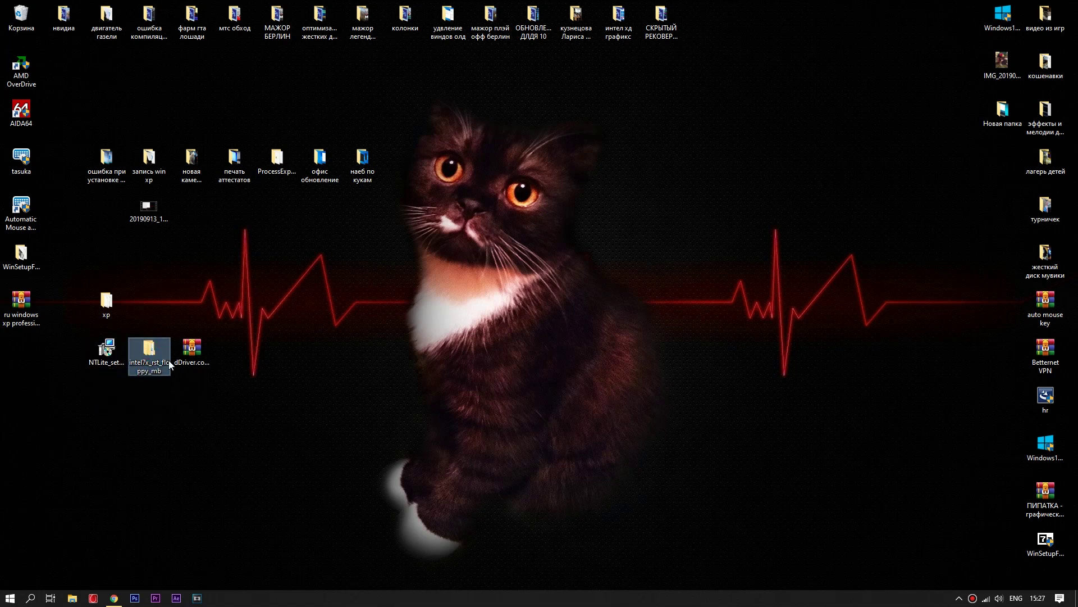
# Step: Review the ddriver.ru article on integrating SATA drivers, including its nLite and chipset driver download links, in the browser
pyautogui.click(114, 597)
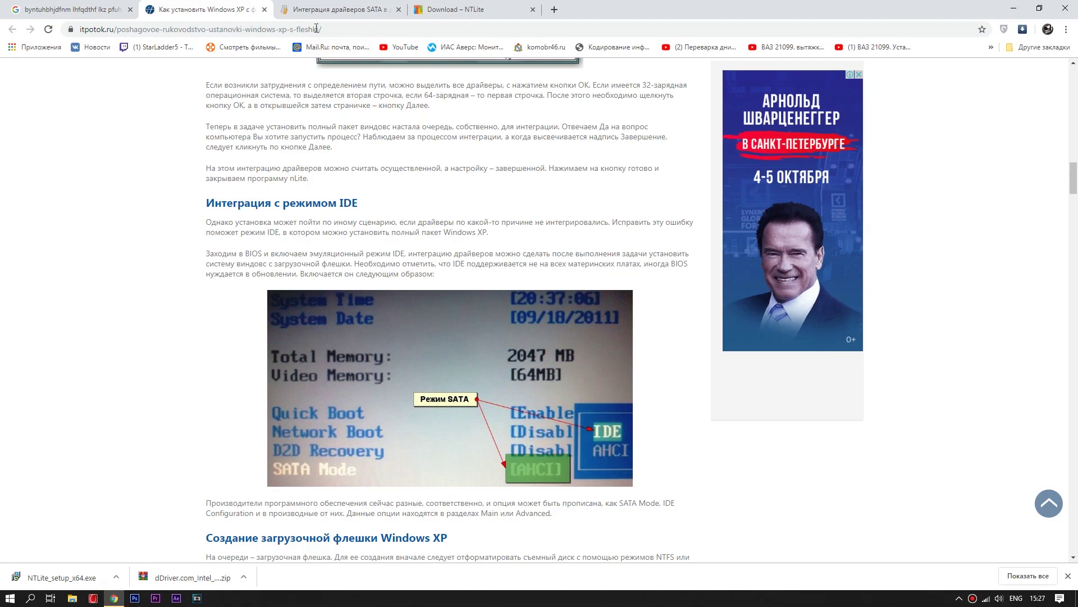
pyautogui.click(450, 9)
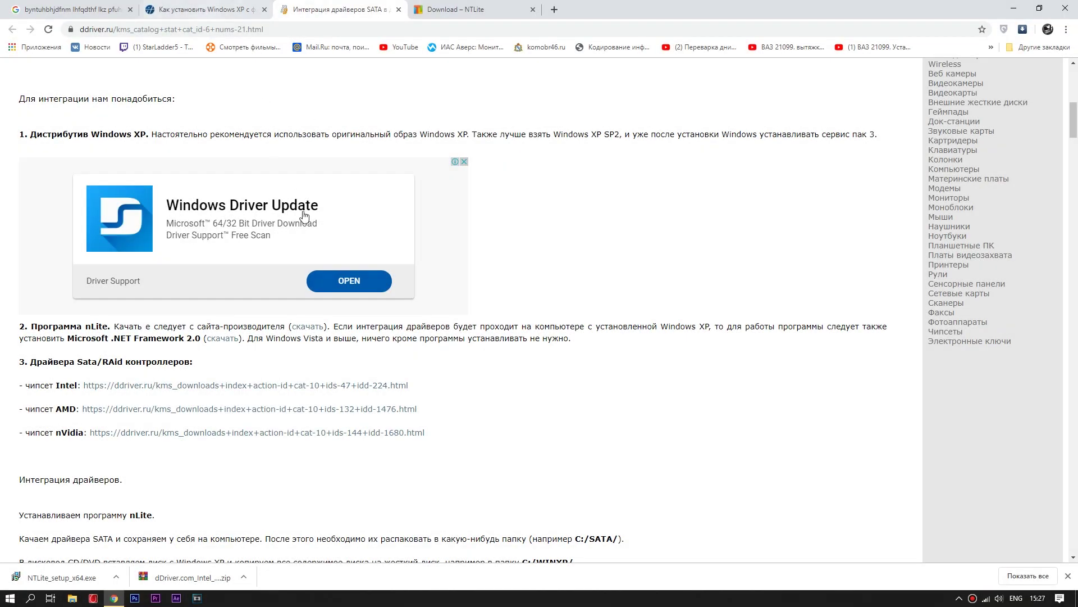
pyautogui.scroll(-1, 304, 218)
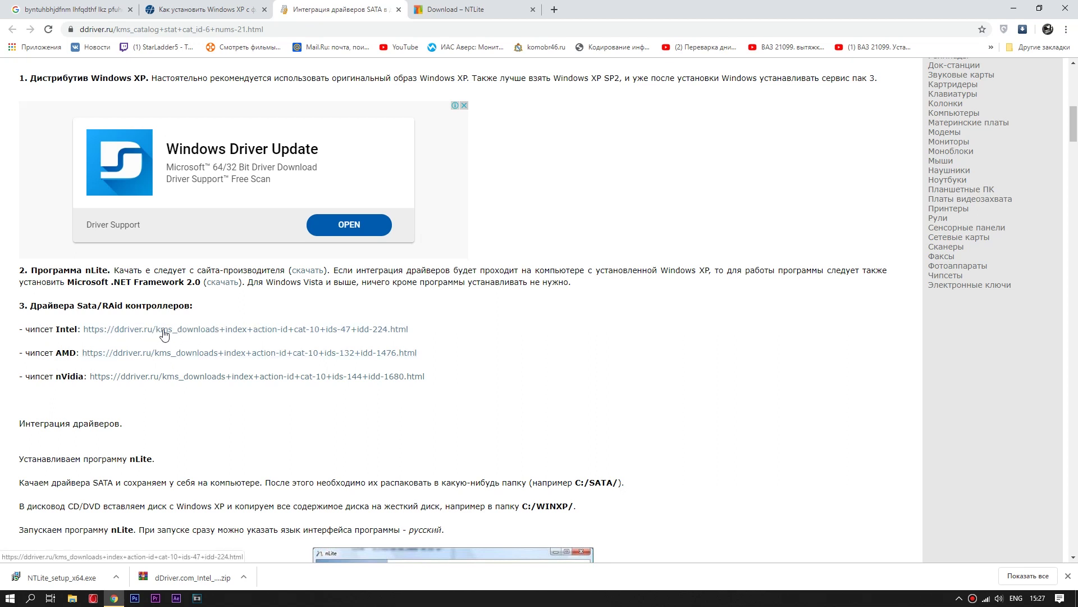
pyautogui.click(1014, 9)
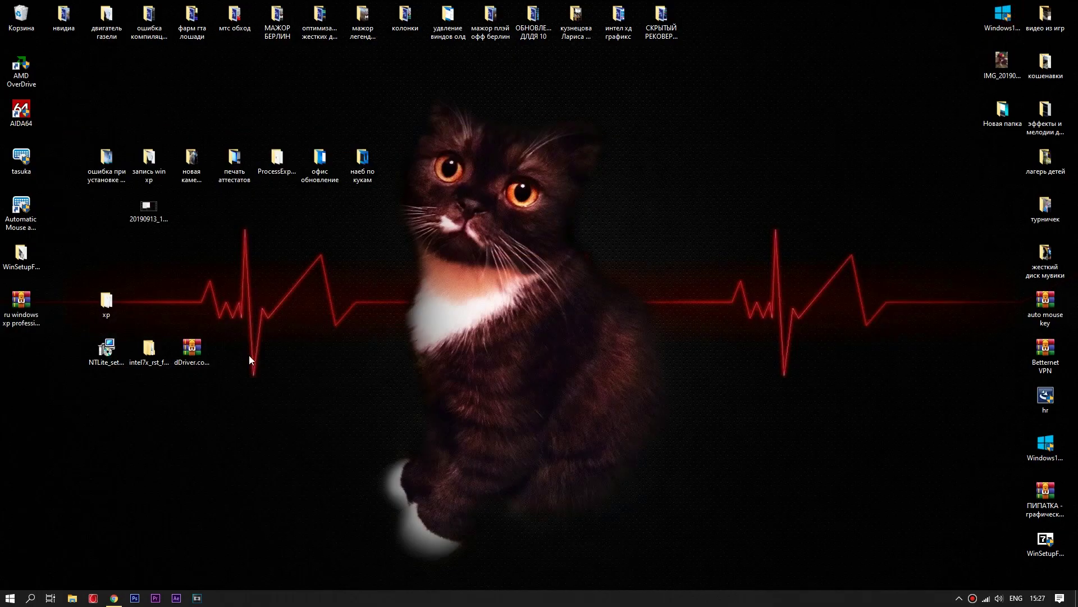
pyautogui.doubleClick(104, 355)
pyautogui.click(90, 351)
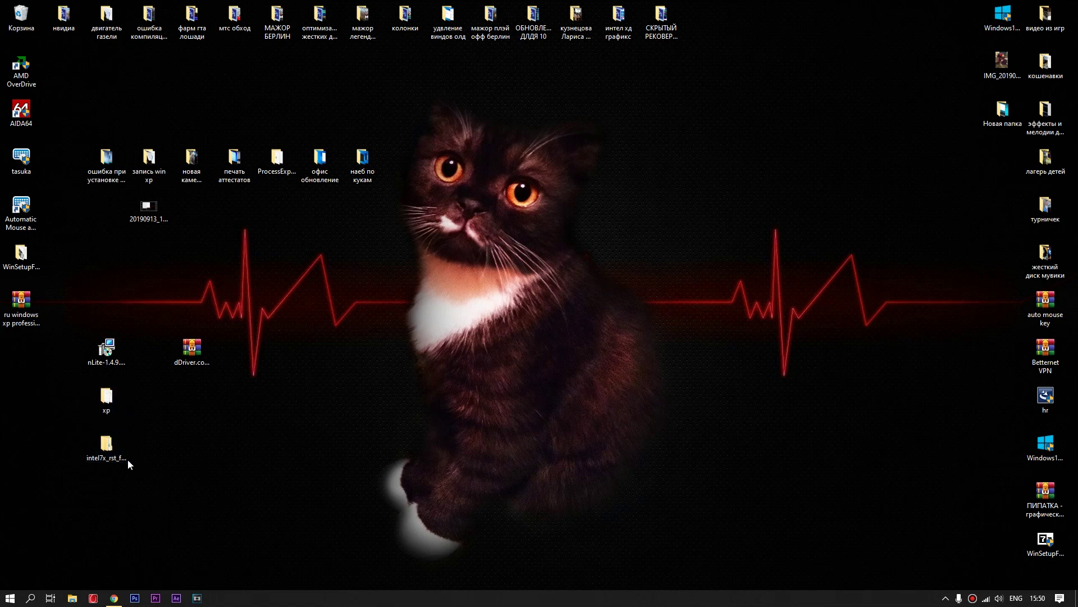
# Step: Examine the driver files in the f6flpy-x86 subfolder of the desktop folder intel7x_rst_floppy_mb
pyautogui.doubleClick(107, 446)
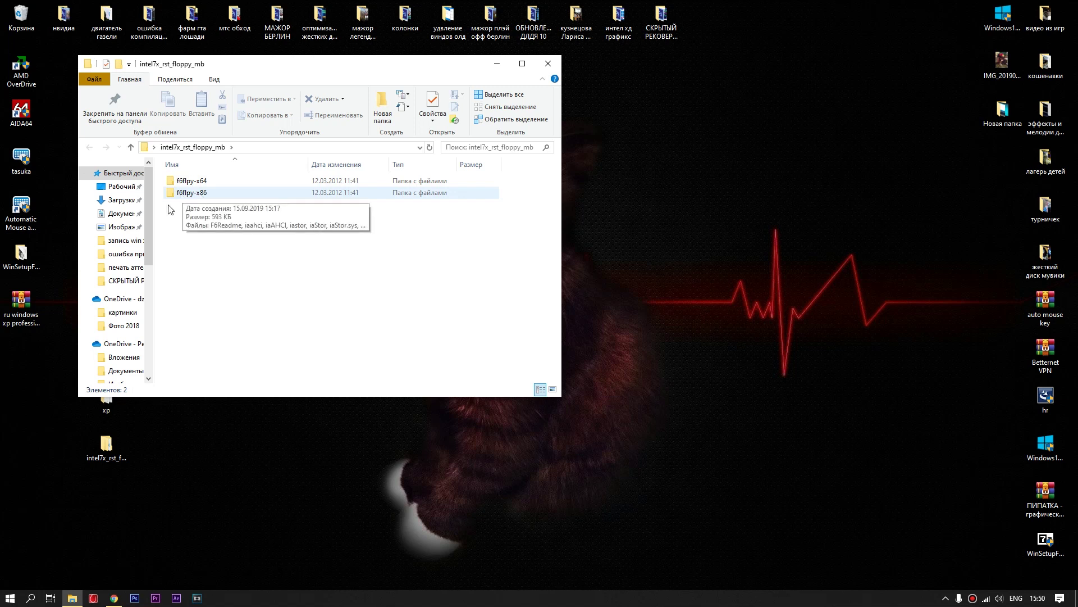
pyautogui.click(19, 344)
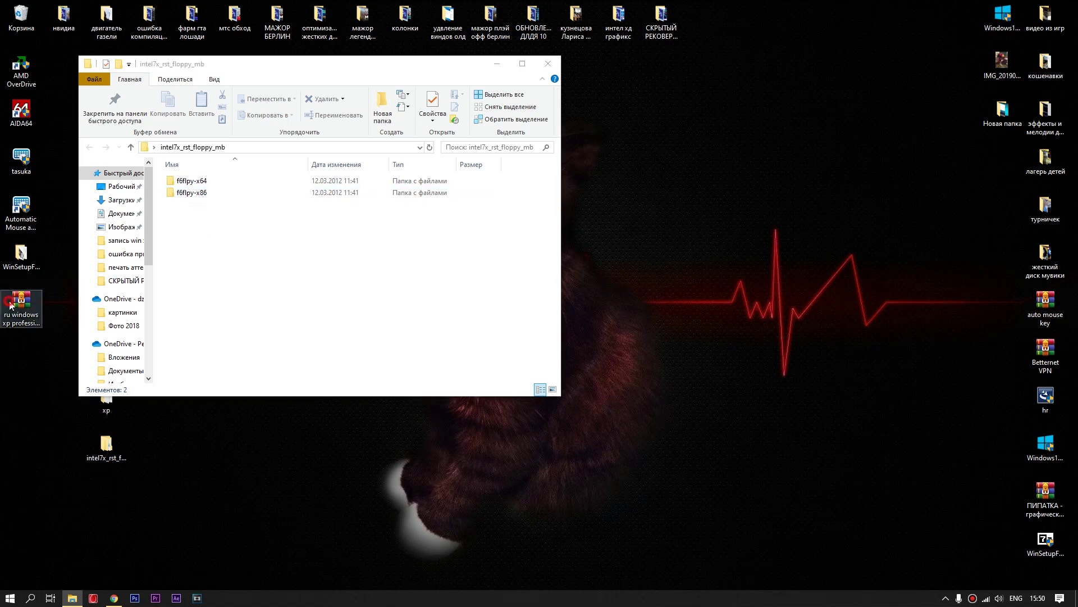
pyautogui.click(221, 279)
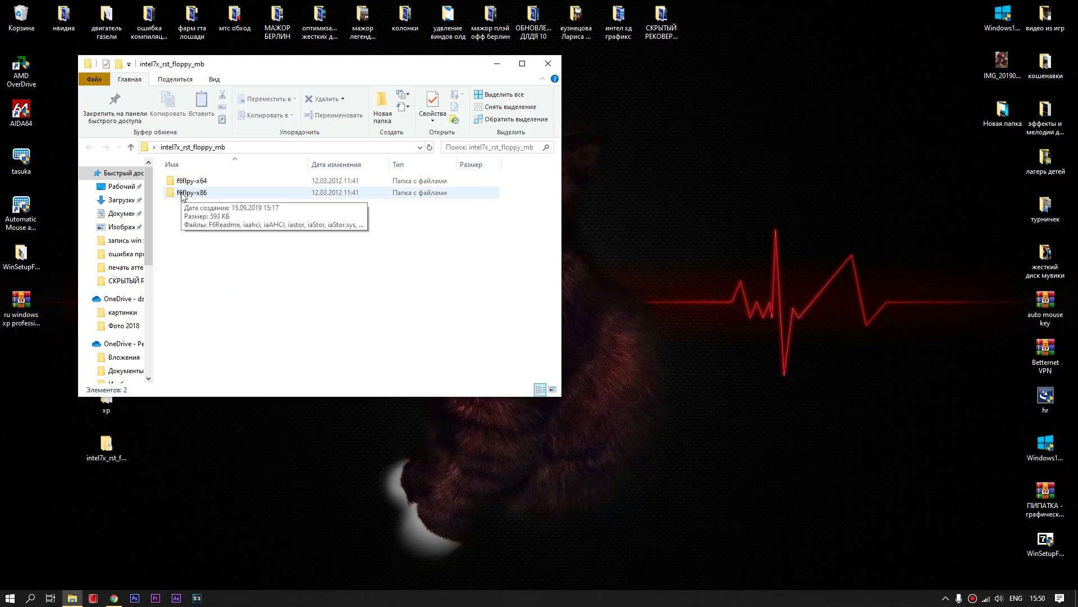
pyautogui.doubleClick(182, 194)
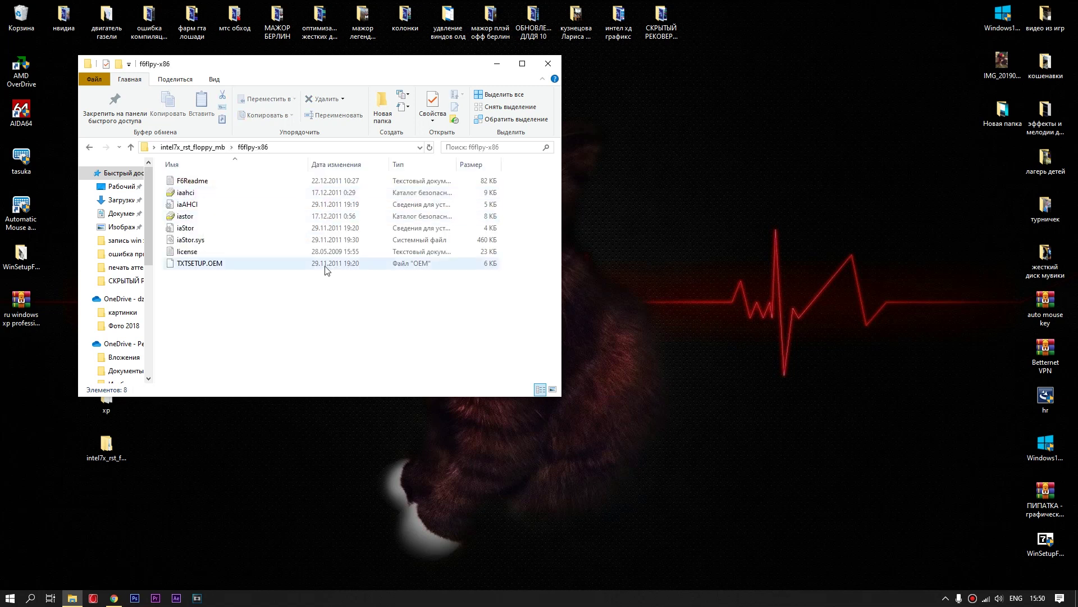
pyautogui.click(89, 149)
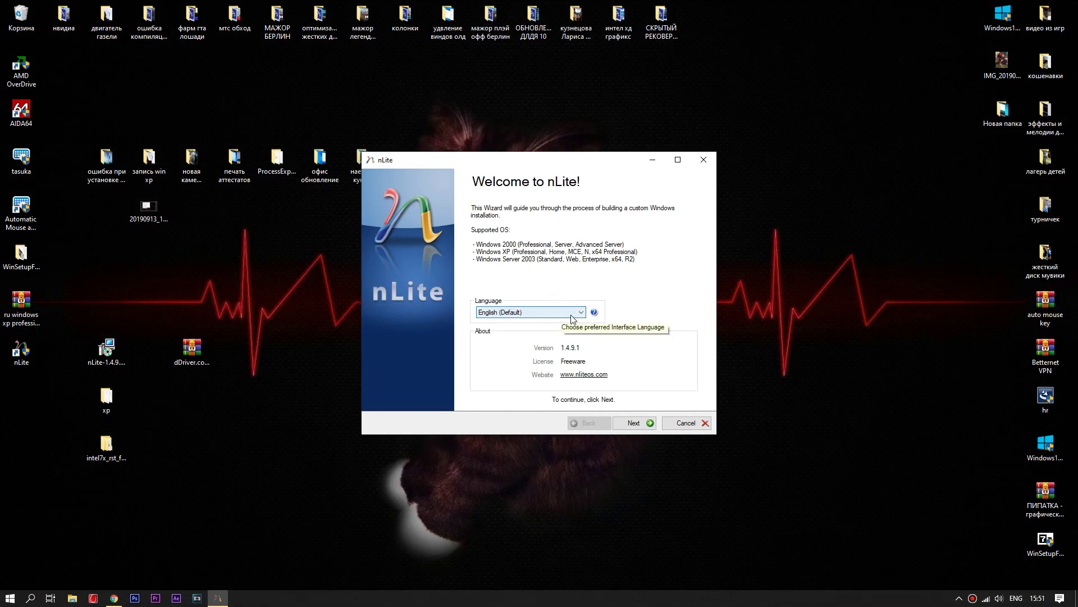
# Step: Set the nLite interface language to Russian and continue to the Windows installation files page
pyautogui.click(573, 316)
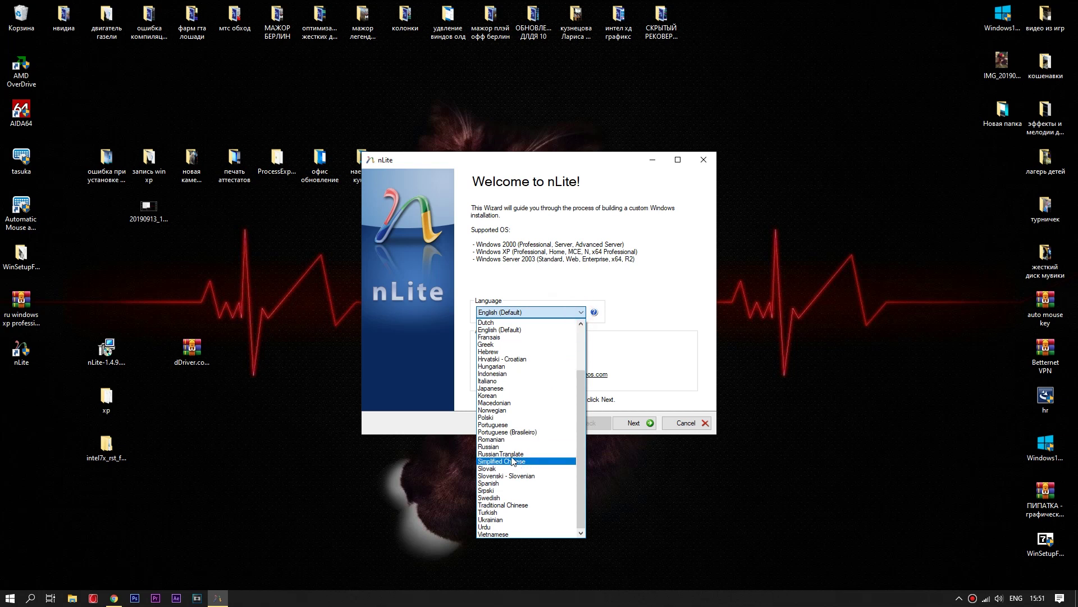
pyautogui.click(497, 446)
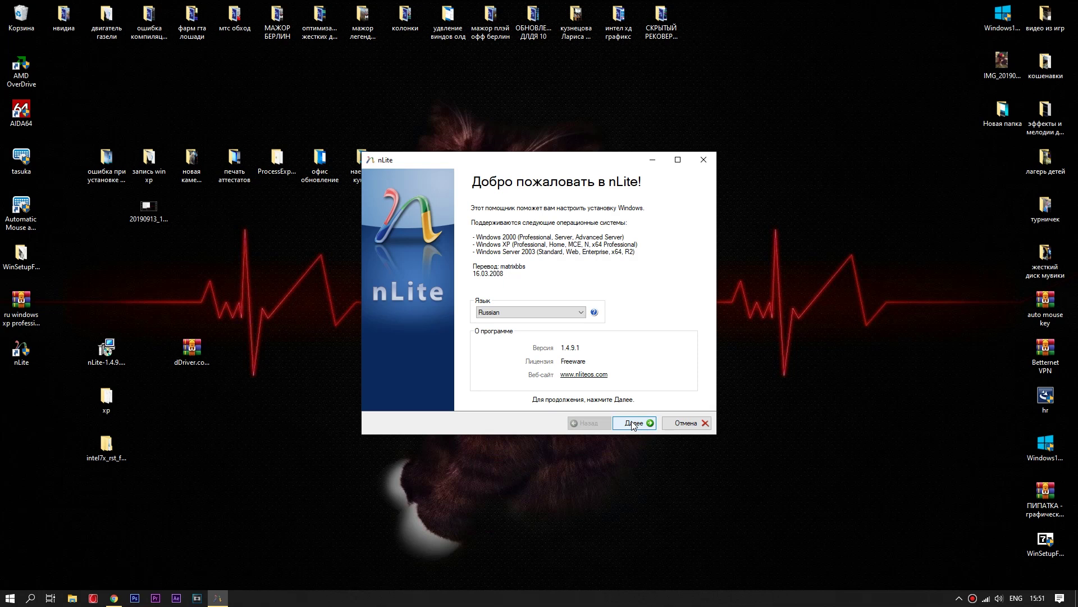
pyautogui.click(633, 425)
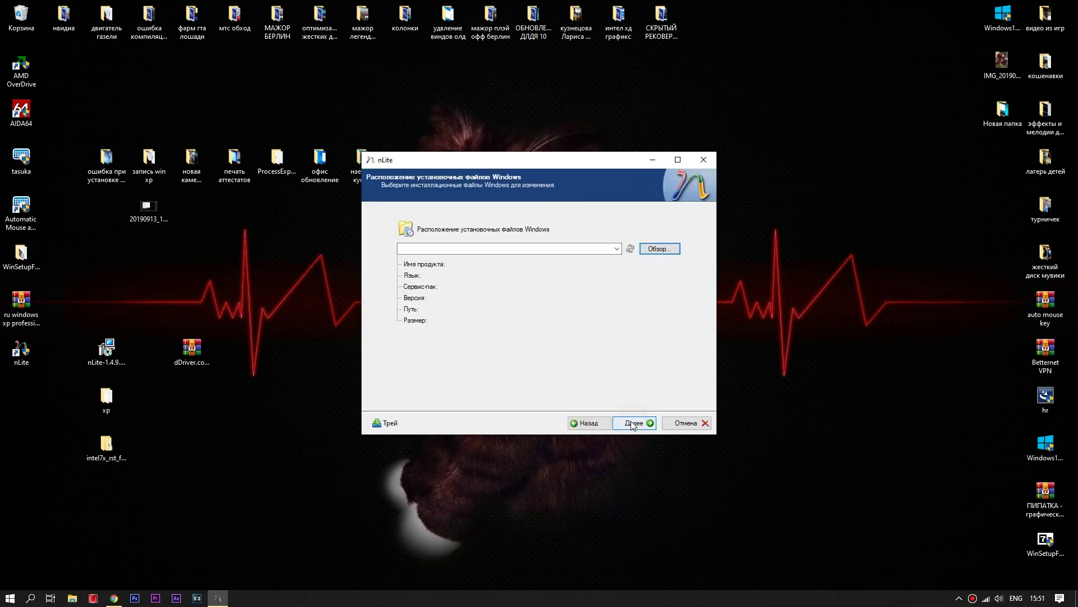
# Step: Choose the desktop xp folder as the Windows installation source and continue past the presets without importing any
pyautogui.click(661, 249)
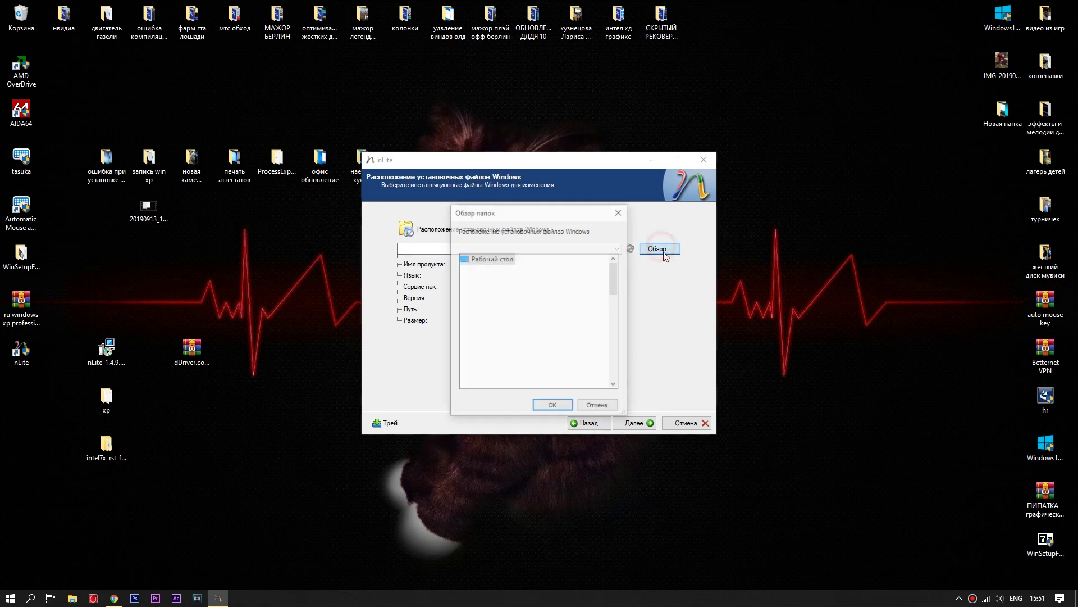
pyautogui.scroll(-3, 616, 278)
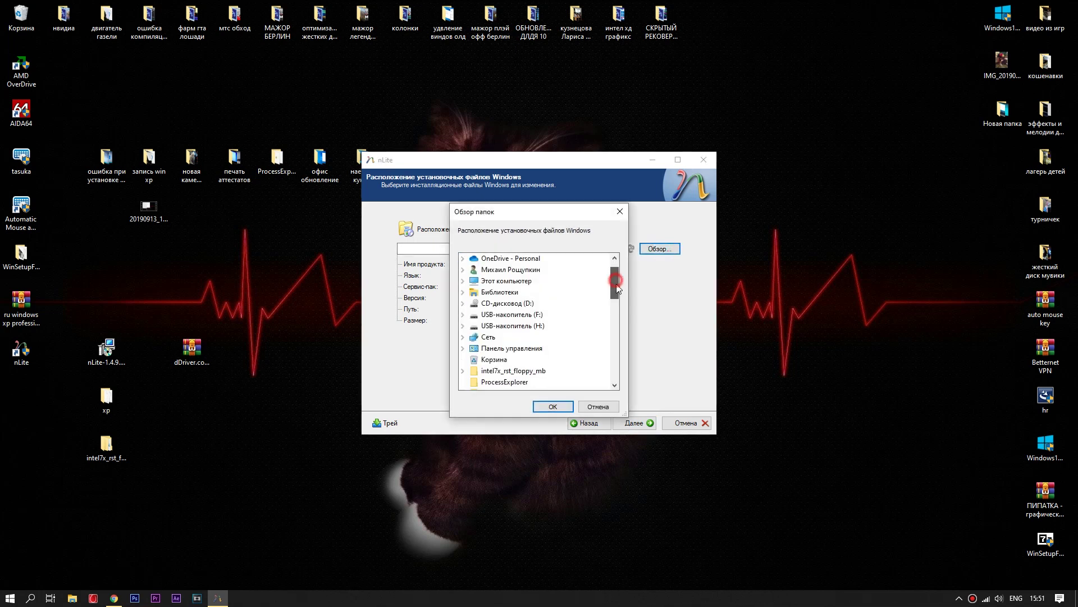
pyautogui.doubleClick(485, 326)
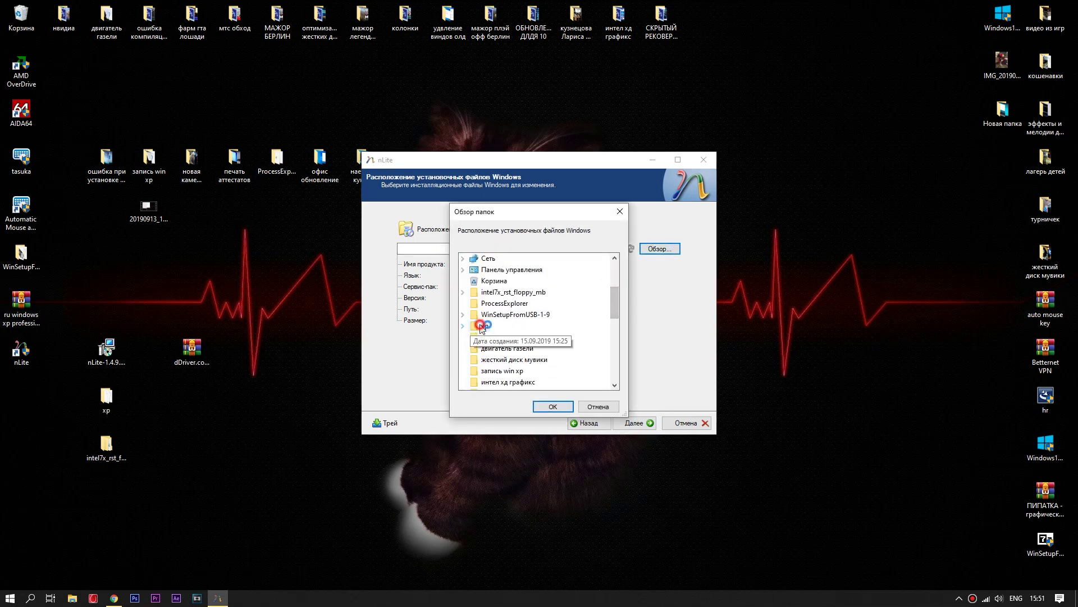
pyautogui.click(553, 406)
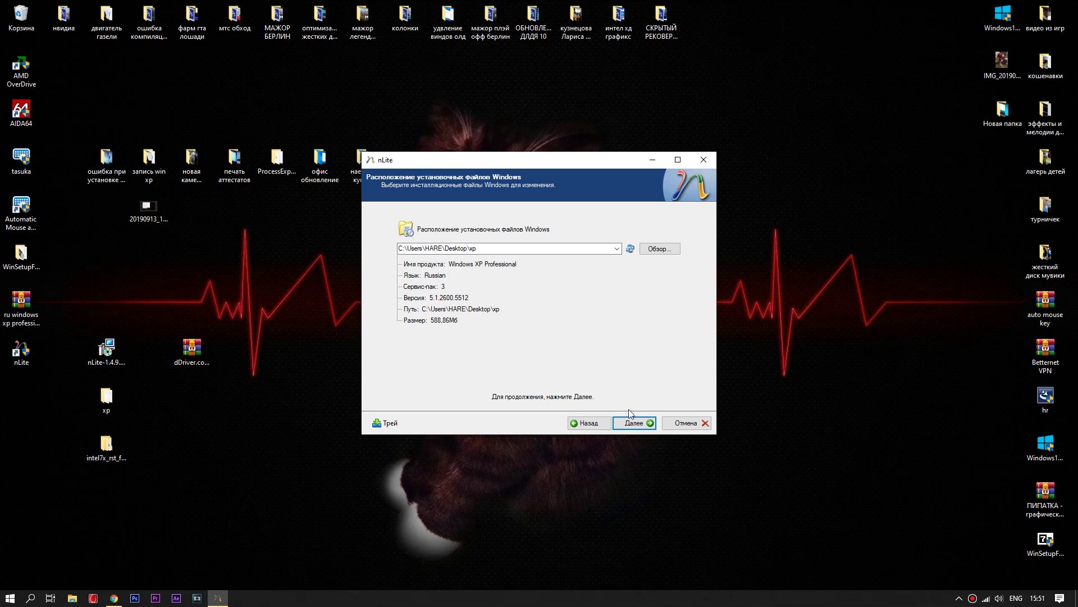
pyautogui.click(633, 425)
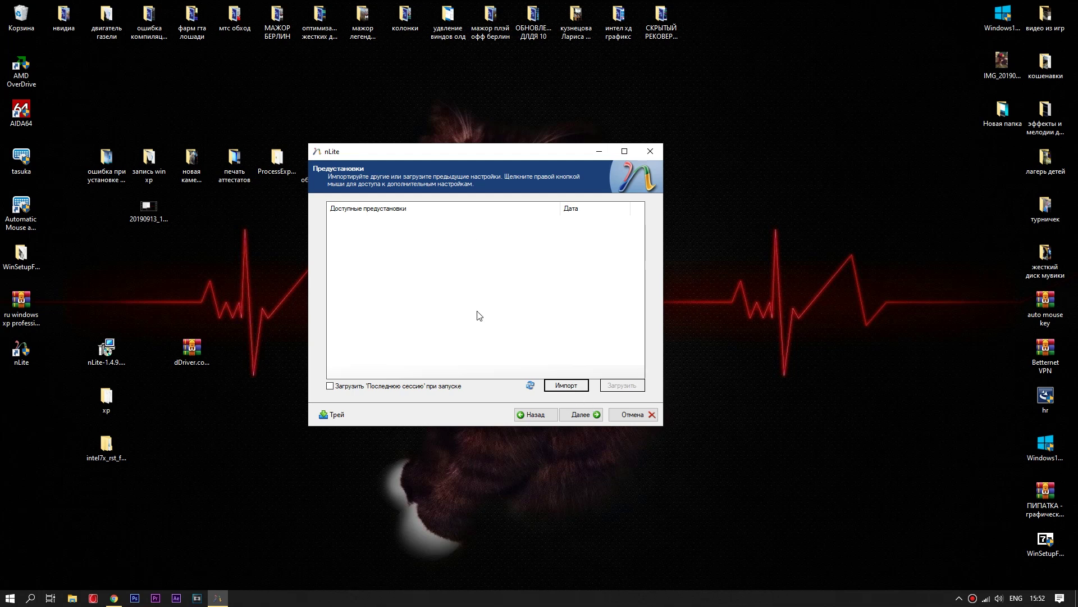
pyautogui.click(581, 415)
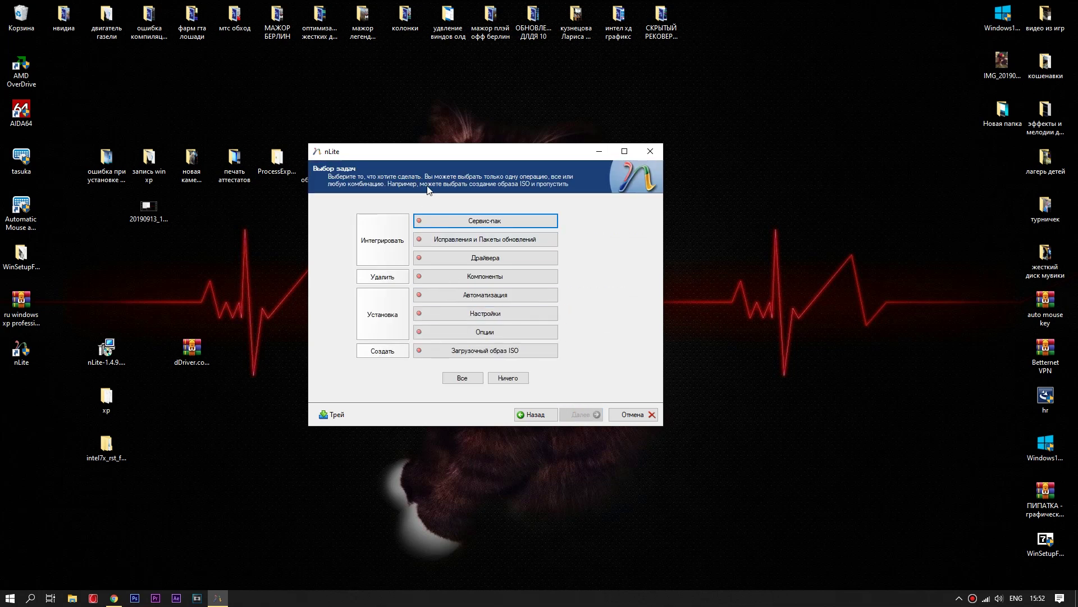
# Step: Enable only the driver integration (Драйвера) and bootable ISO (Загрузочный образ ISO) tasks and continue to the drivers page
pyautogui.click(420, 334)
pyautogui.click(449, 314)
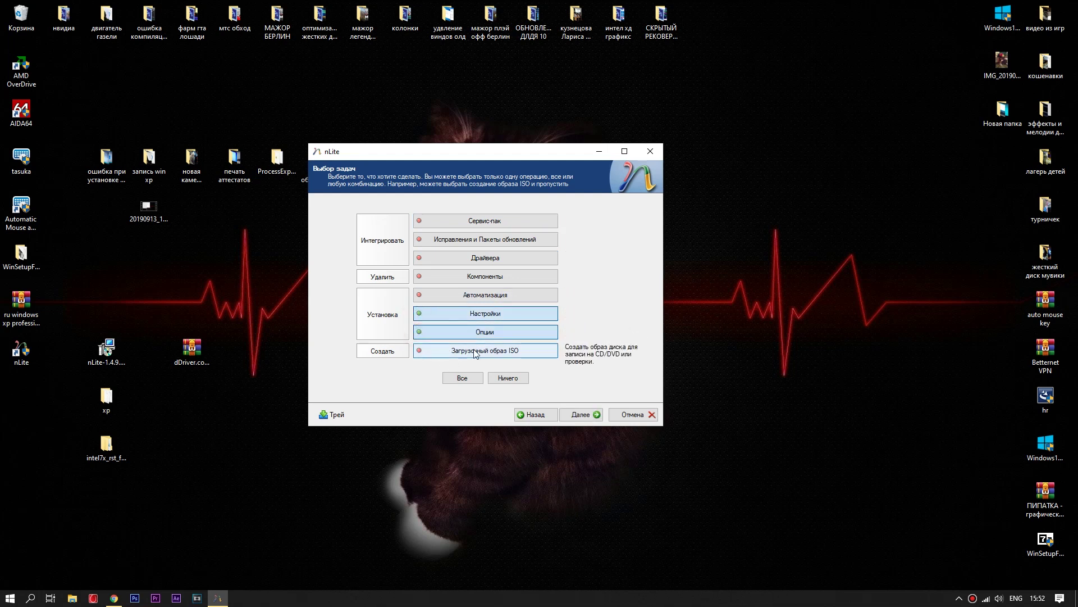
pyautogui.click(419, 260)
pyautogui.click(426, 333)
pyautogui.click(418, 313)
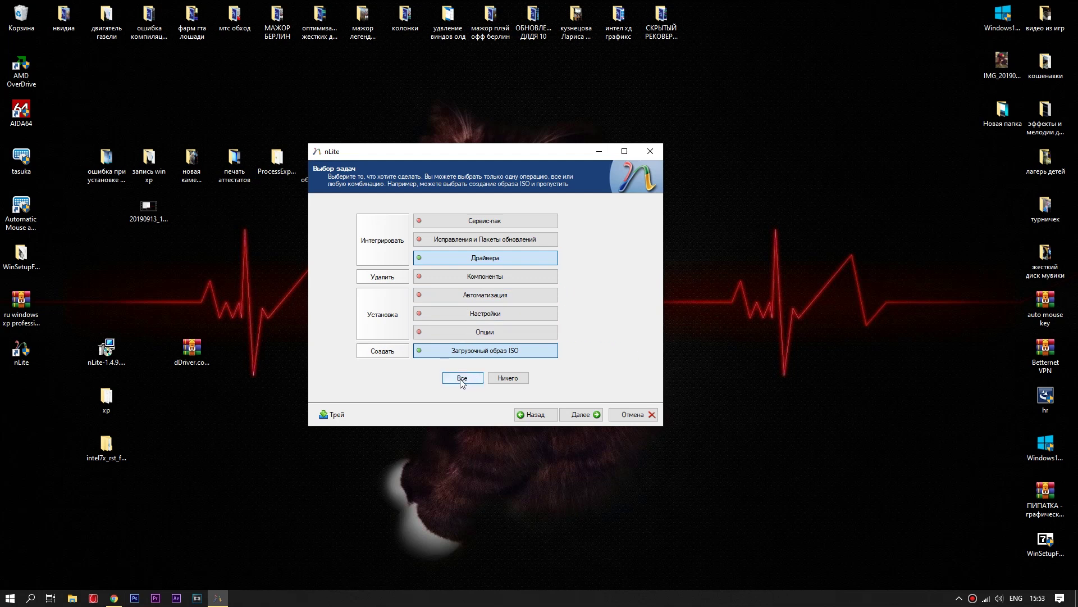
pyautogui.click(579, 416)
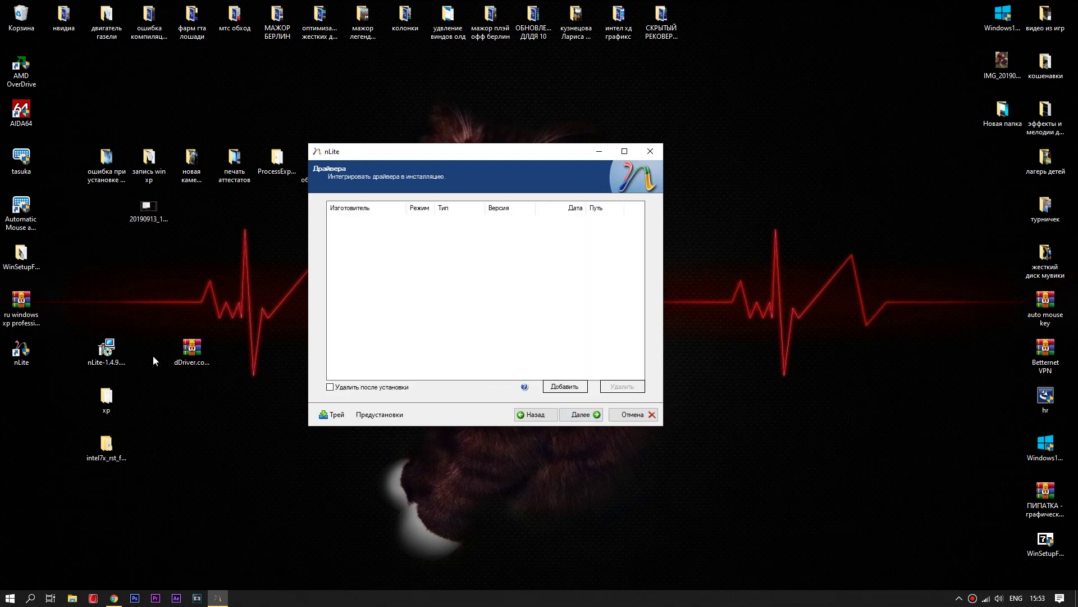
# Step: Add the f6flpy-x86 subfolder of the desktop folder intel7x_rst_floppy_mb as a driver folder (Папка драйверов) for integration
pyautogui.click(97, 444)
pyautogui.click(572, 386)
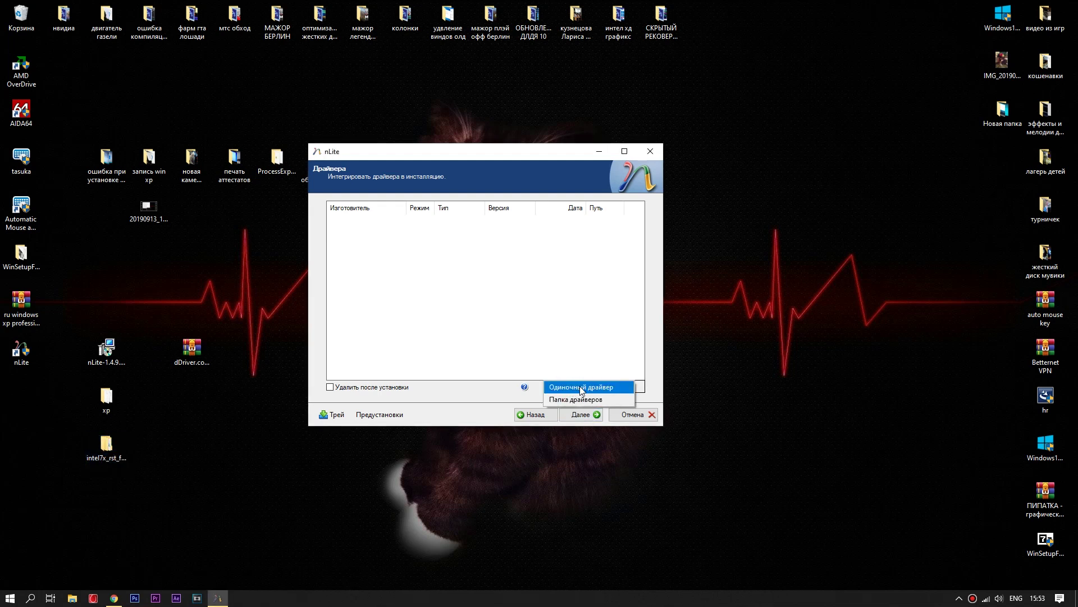
pyautogui.click(578, 400)
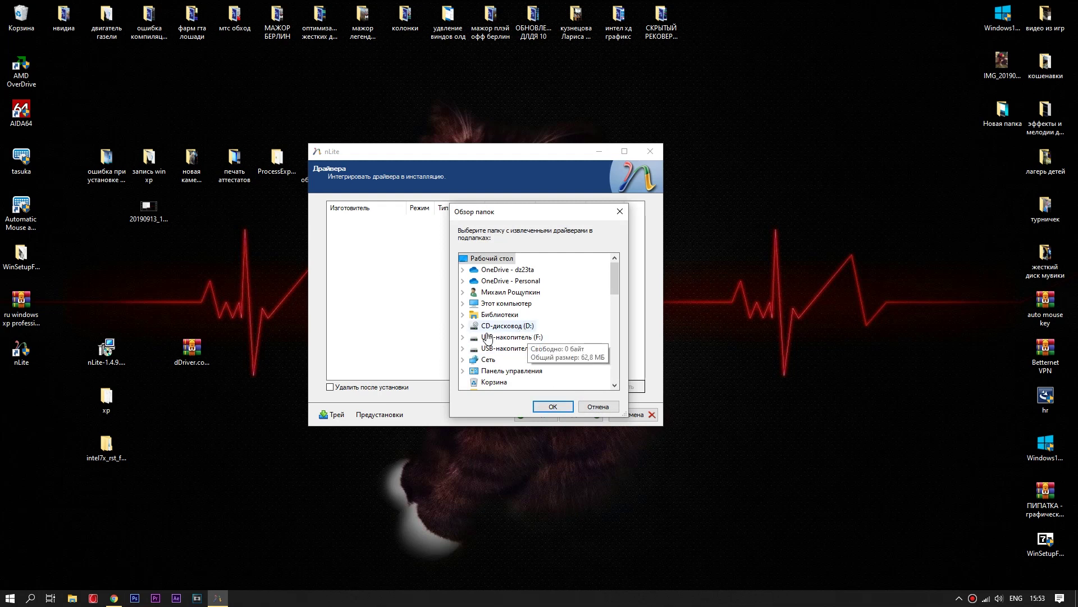
pyautogui.scroll(-3, 488, 337)
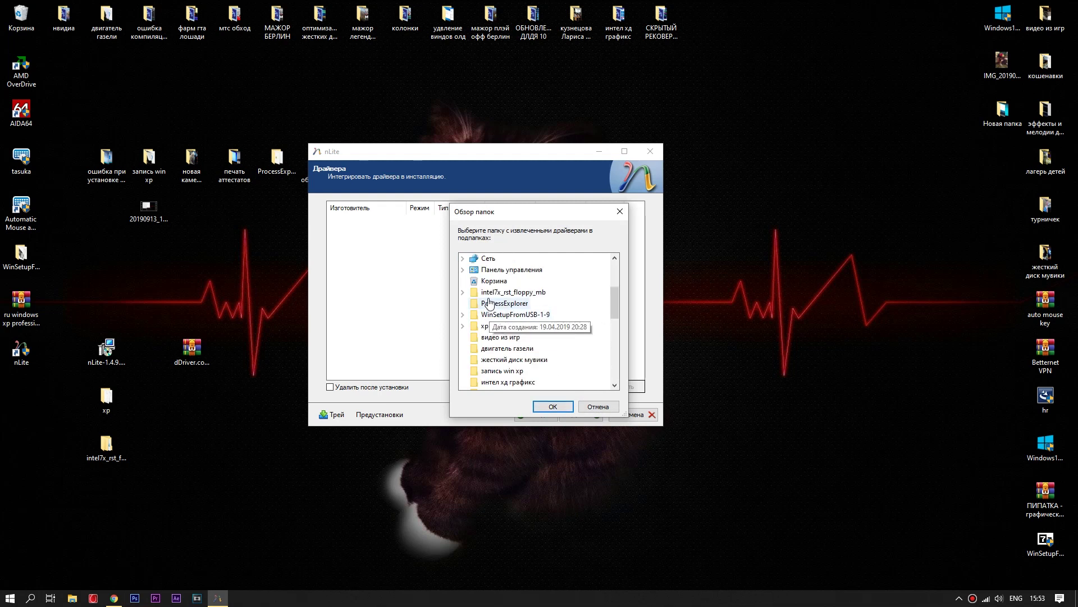
pyautogui.click(463, 292)
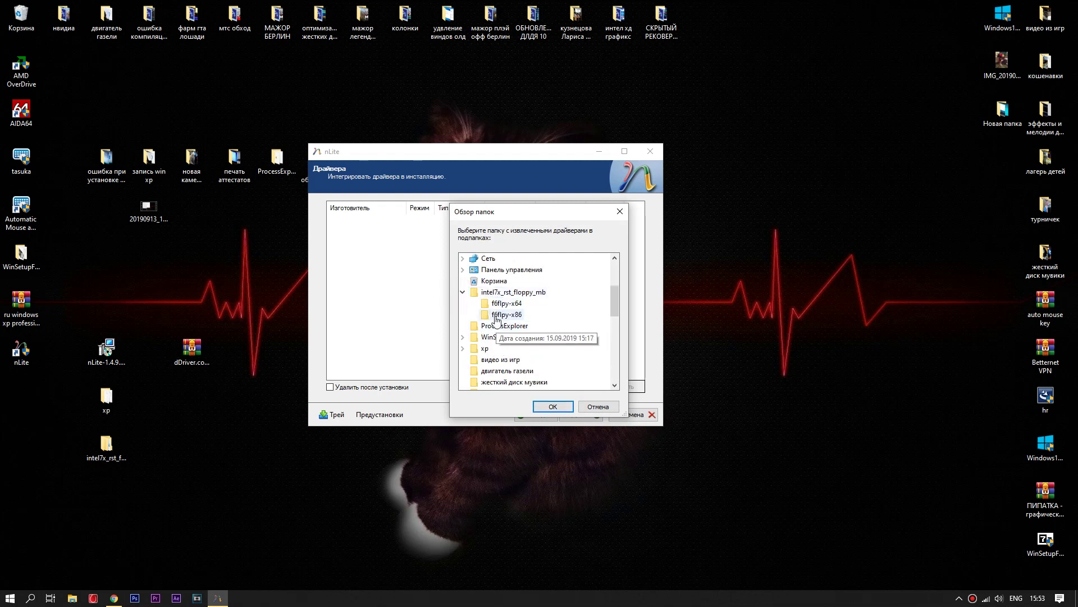
pyautogui.click(497, 316)
pyautogui.click(548, 411)
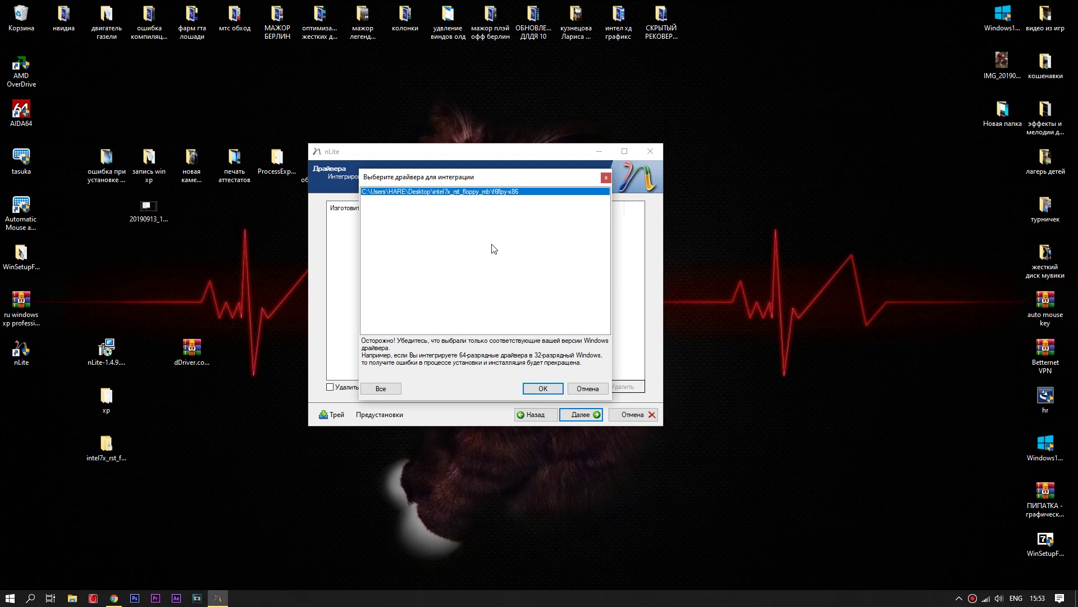
pyautogui.click(541, 388)
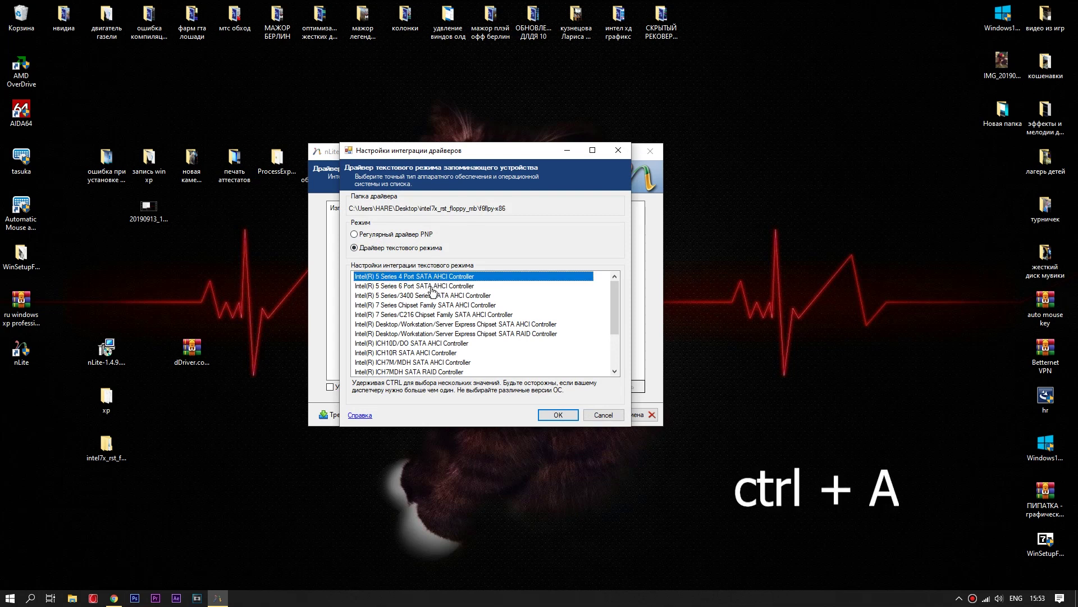
# Step: Select all listed Intel SATA AHCI and RAID controllers for text-mode driver integration and confirm the selection
pyautogui.hotkey('ctrl', 'a')
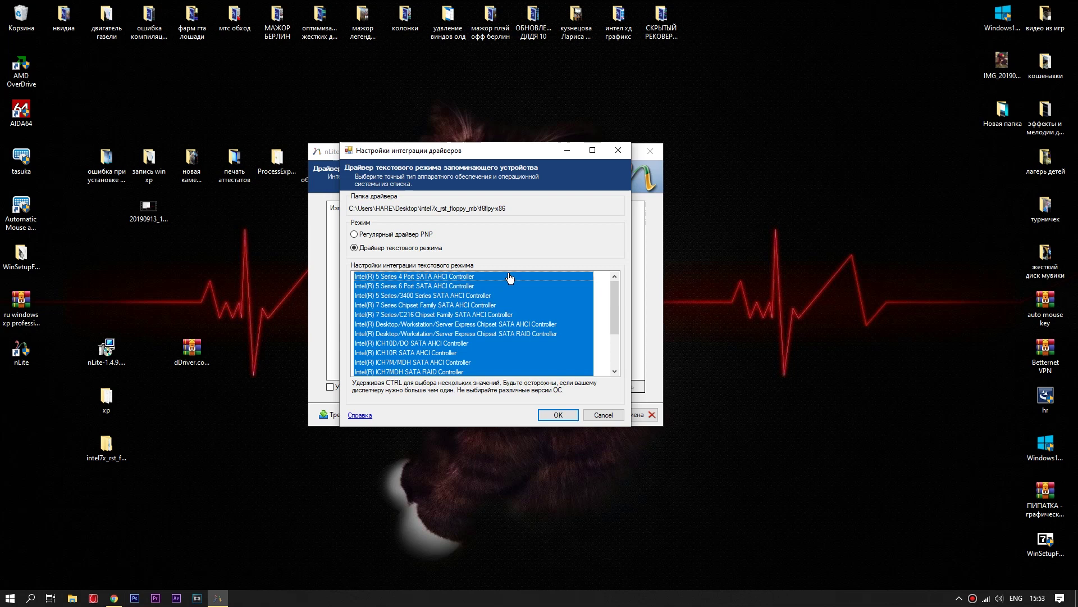
pyautogui.scroll(-2, 461, 325)
pyautogui.scroll(2, 469, 340)
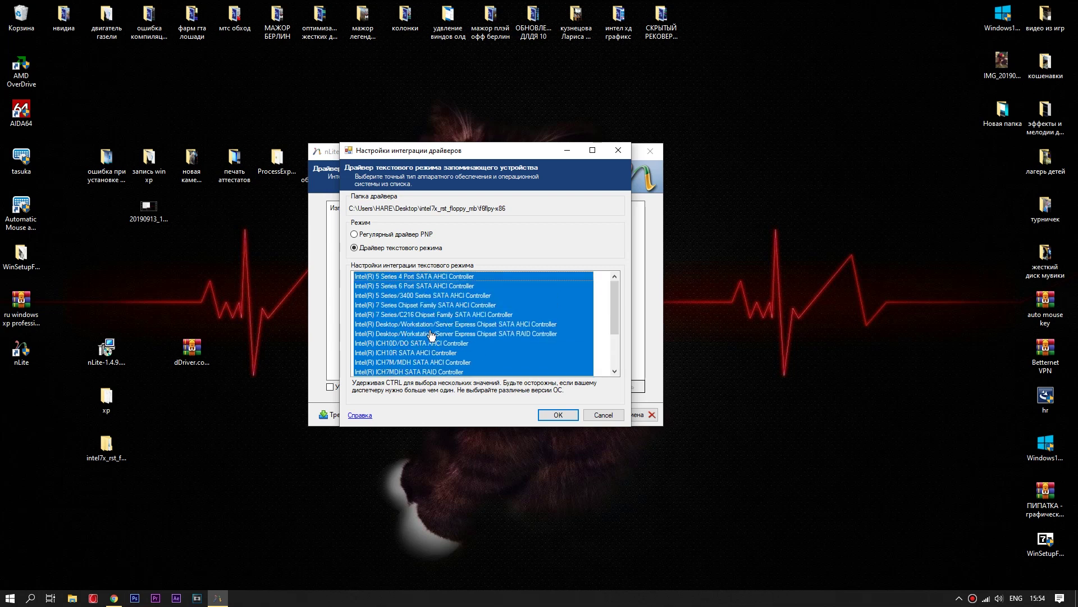
pyautogui.scroll(-2, 430, 336)
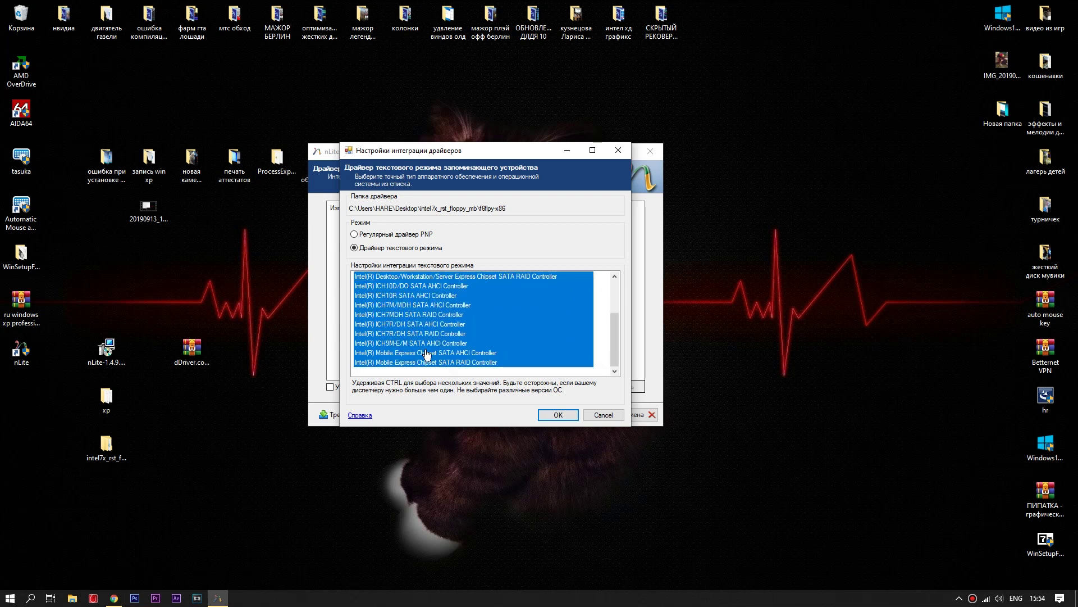
pyautogui.click(557, 416)
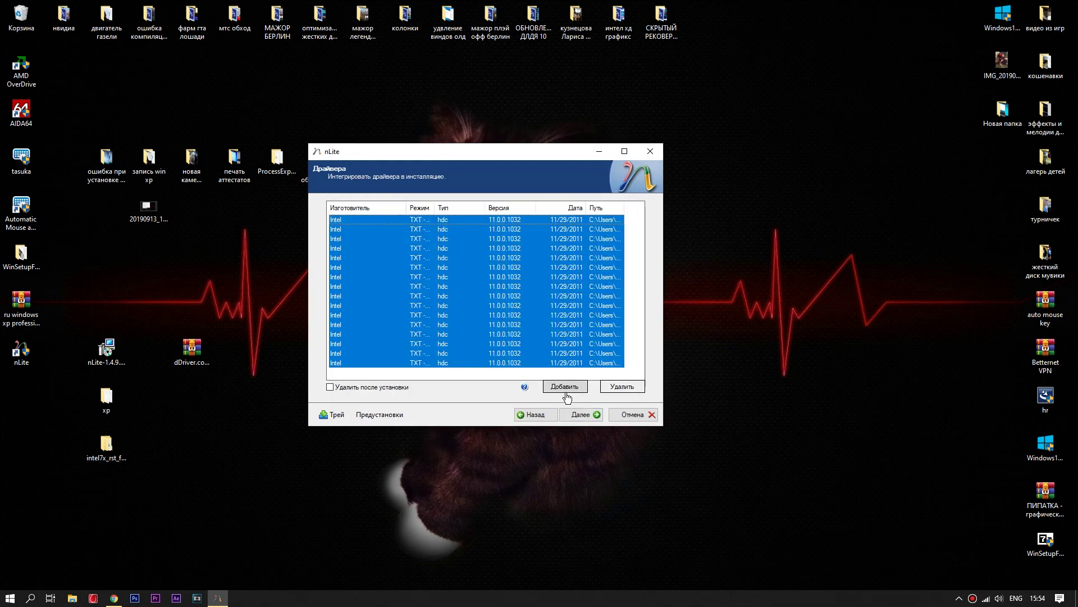
# Step: Continue past the drivers page and start applying the driver integration to the Windows distribution
pyautogui.click(580, 416)
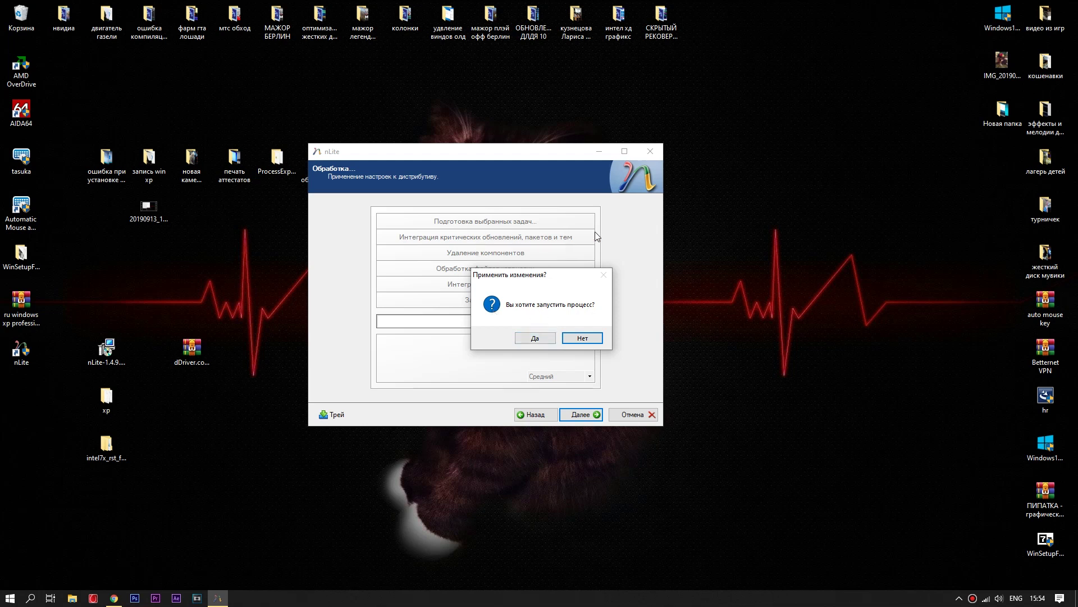
pyautogui.click(534, 338)
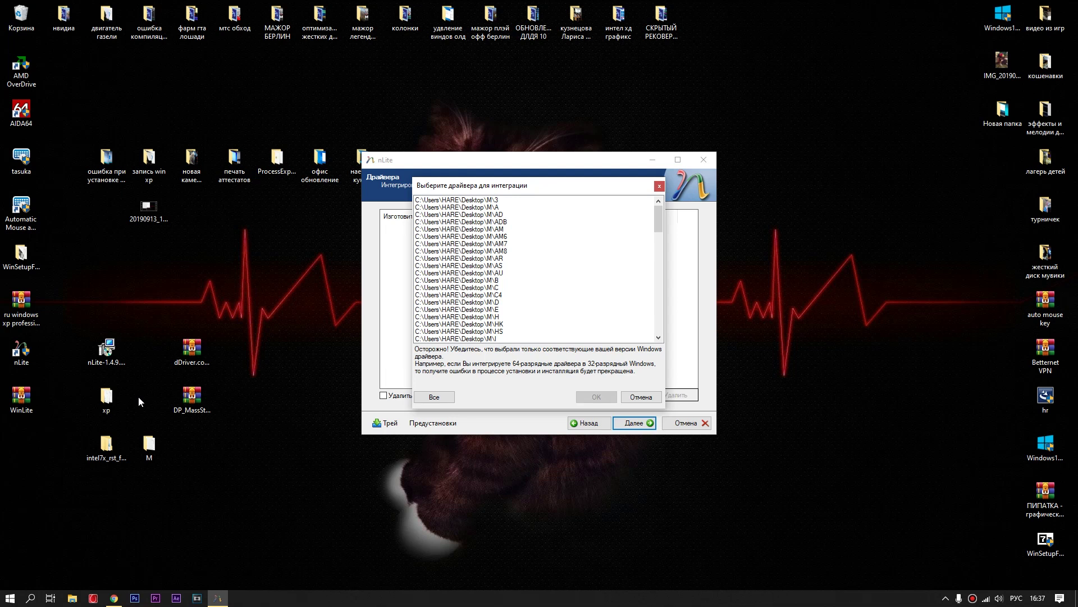
pyautogui.click(106, 446)
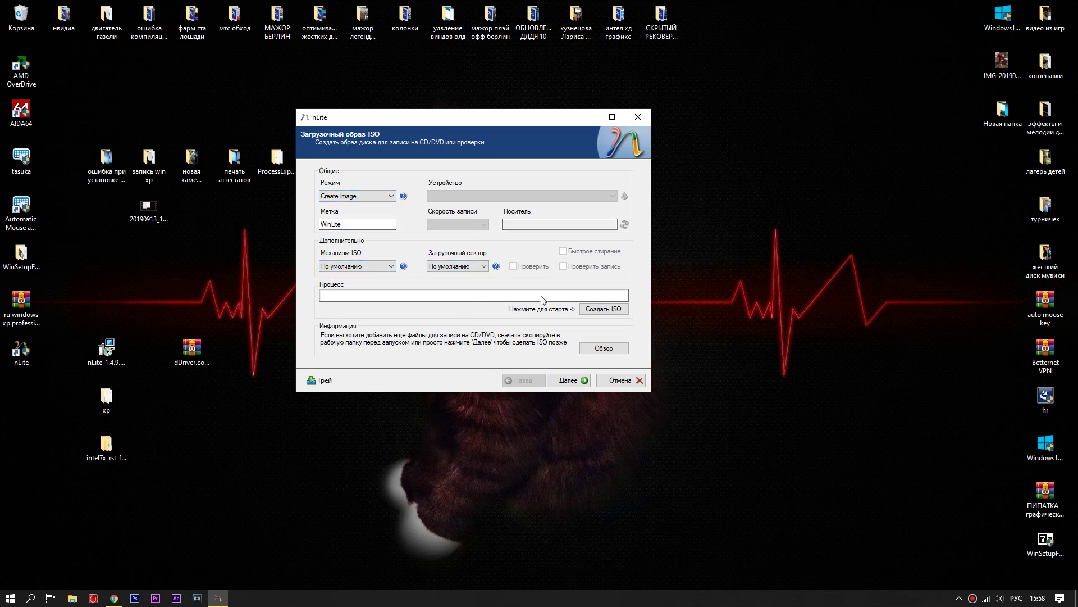
# Step: Create the bootable ISO image and save it to the desktop (Рабочий стол) under the name WinLite
pyautogui.click(601, 310)
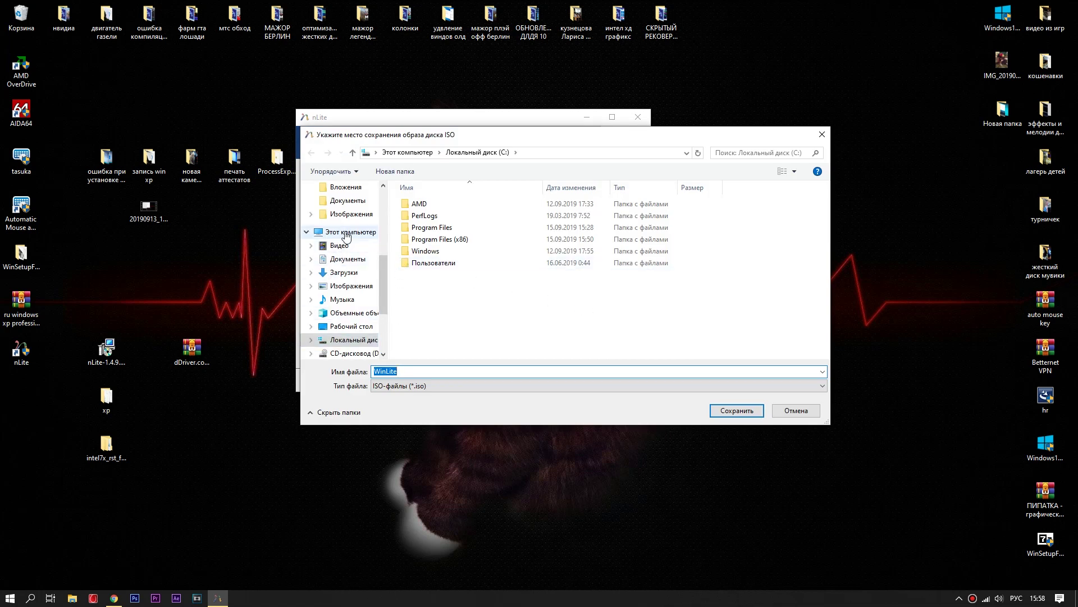
pyautogui.click(346, 236)
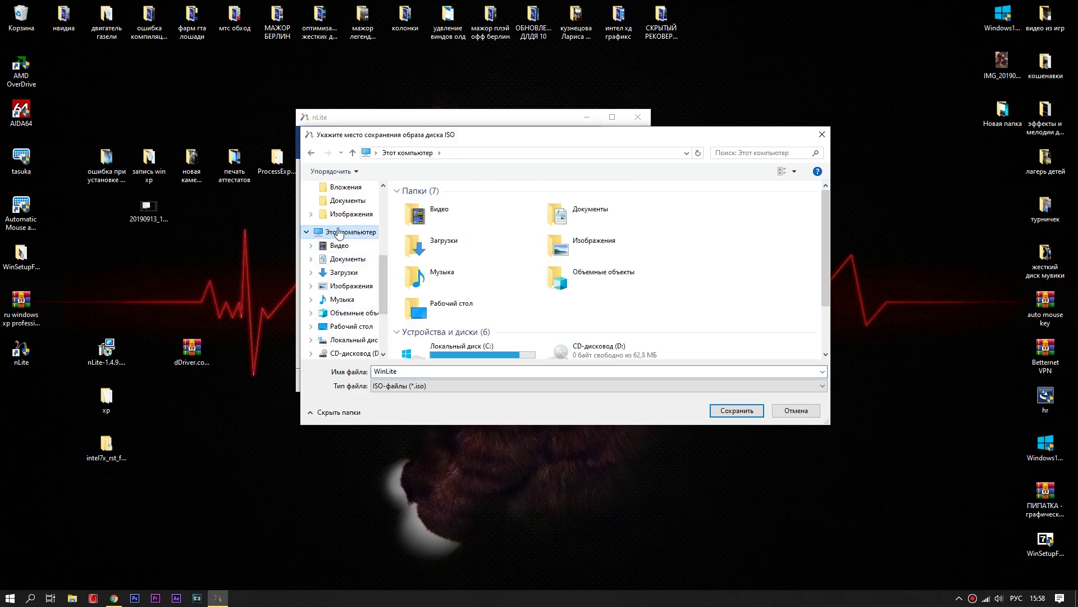
pyautogui.scroll(5, 344, 212)
pyautogui.click(344, 210)
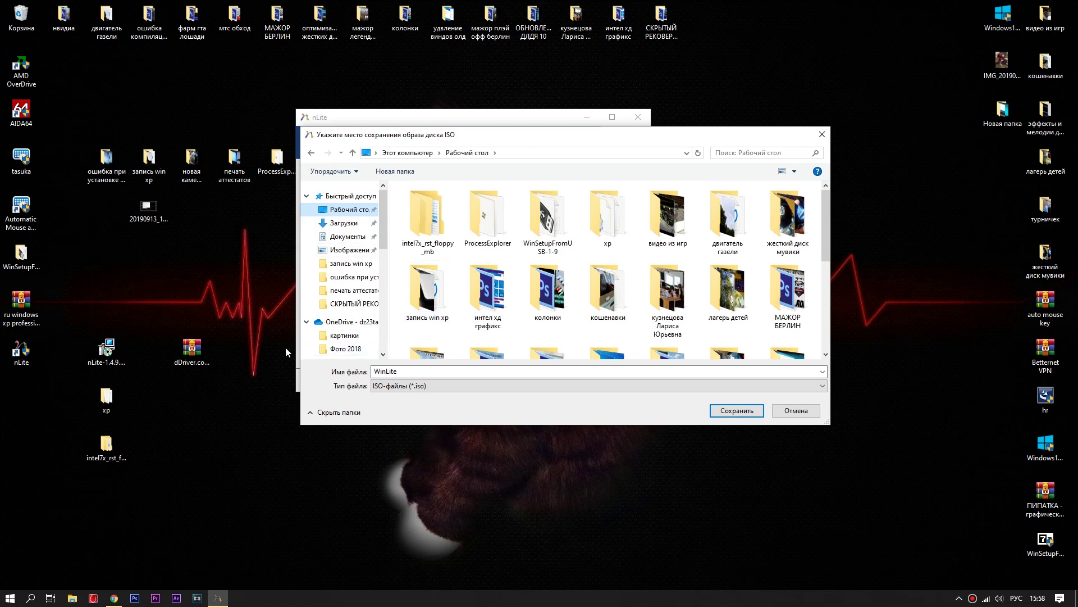
pyautogui.click(720, 411)
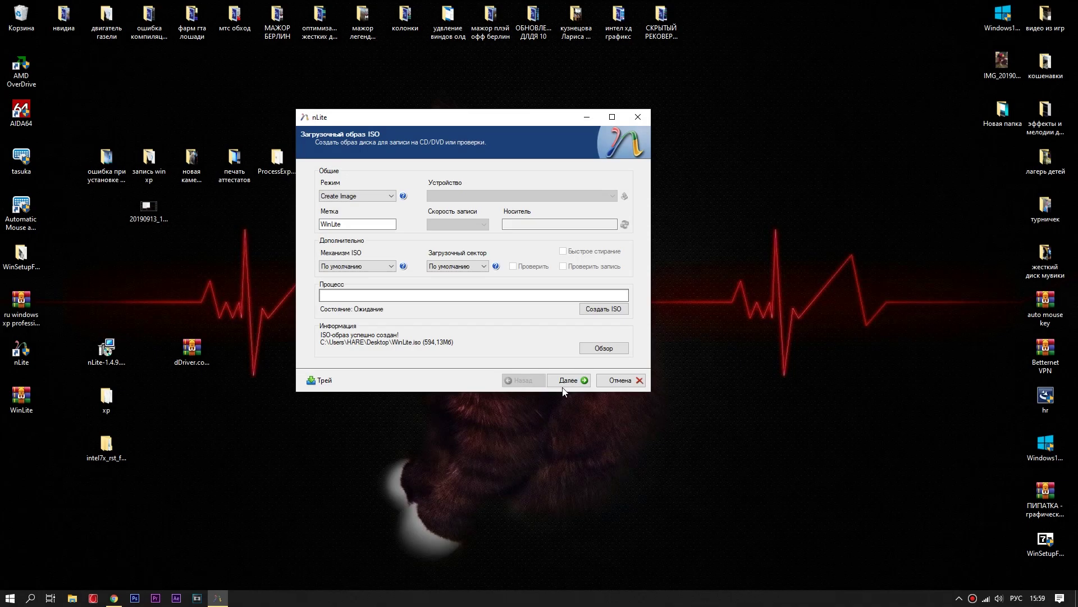
# Step: Continue to the wizard's completion page, finish it, and select the WinLite image on the desktop
pyautogui.click(568, 380)
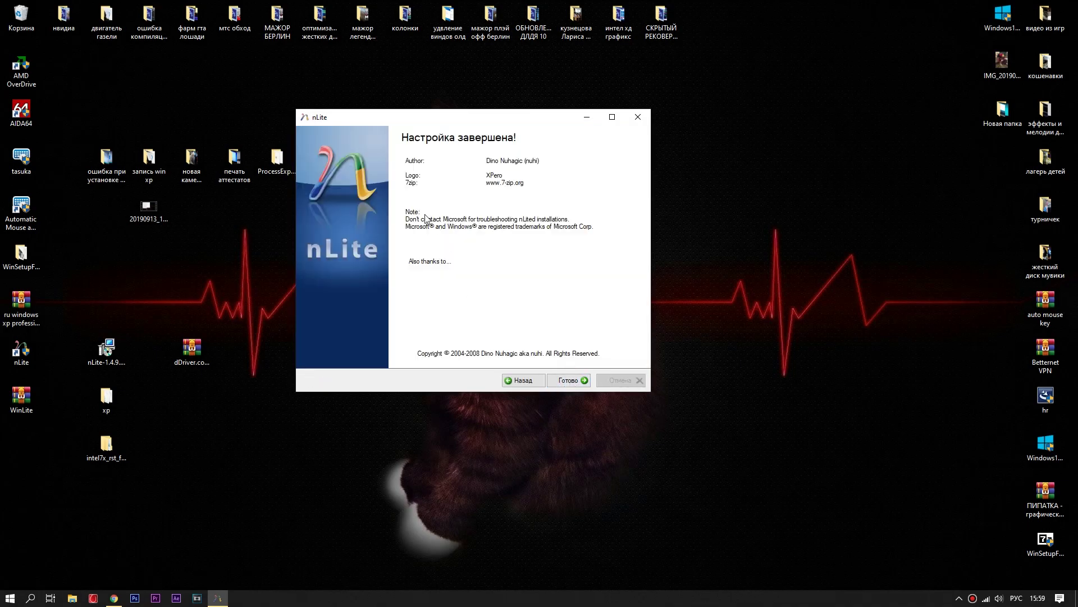
pyautogui.click(563, 380)
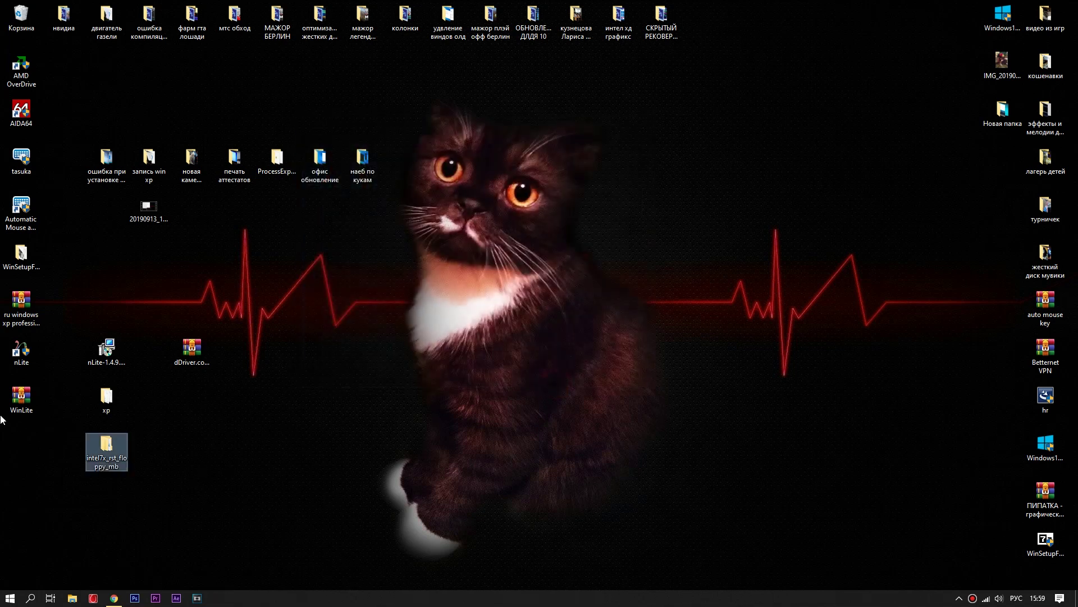
pyautogui.moveTo(22, 414); pyautogui.dragTo(34, 418)
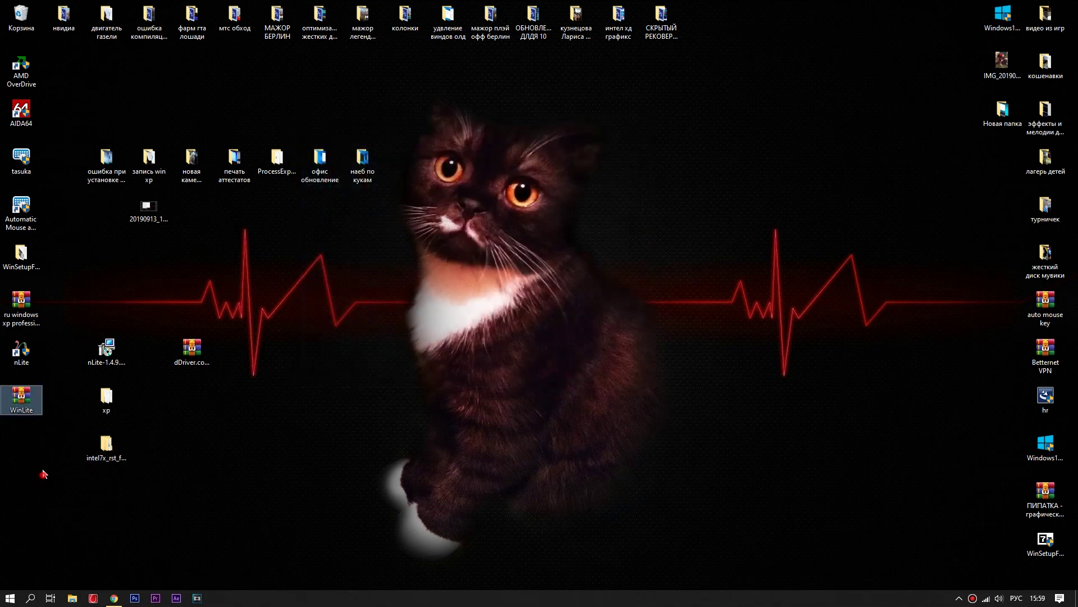
pyautogui.moveTo(44, 473); pyautogui.dragTo(21, 414)
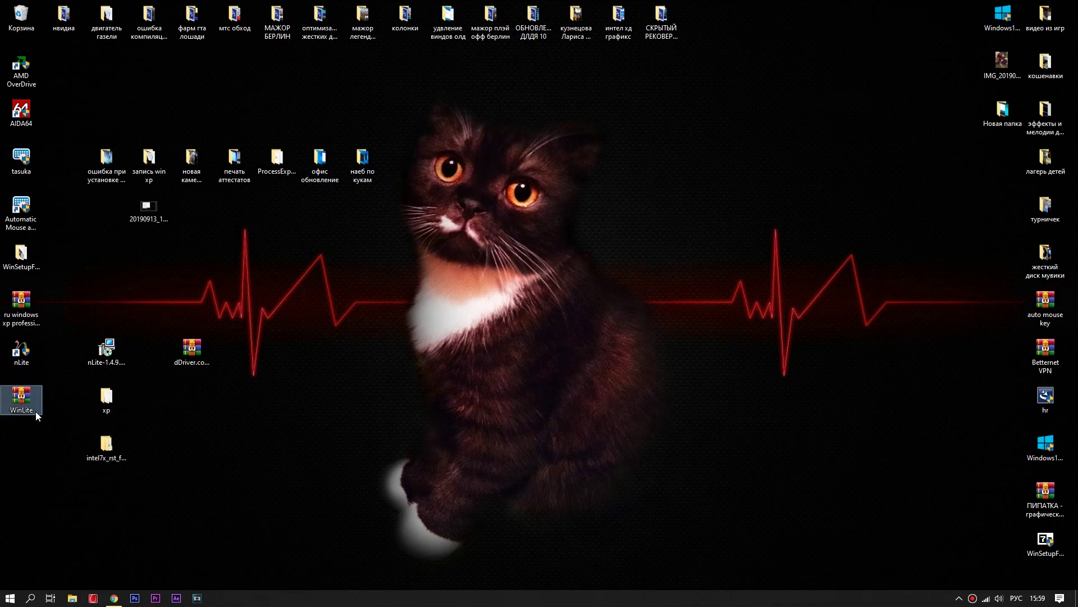